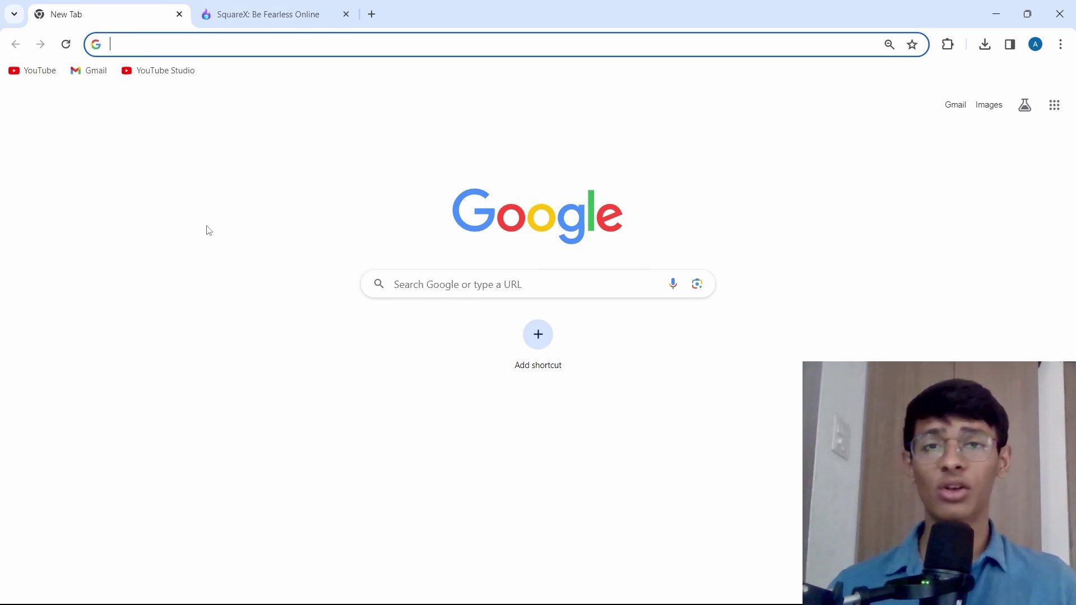
Close the SquareX: Be Fearless Online tab, leaving only the blank new tab
key("ctrl+w")
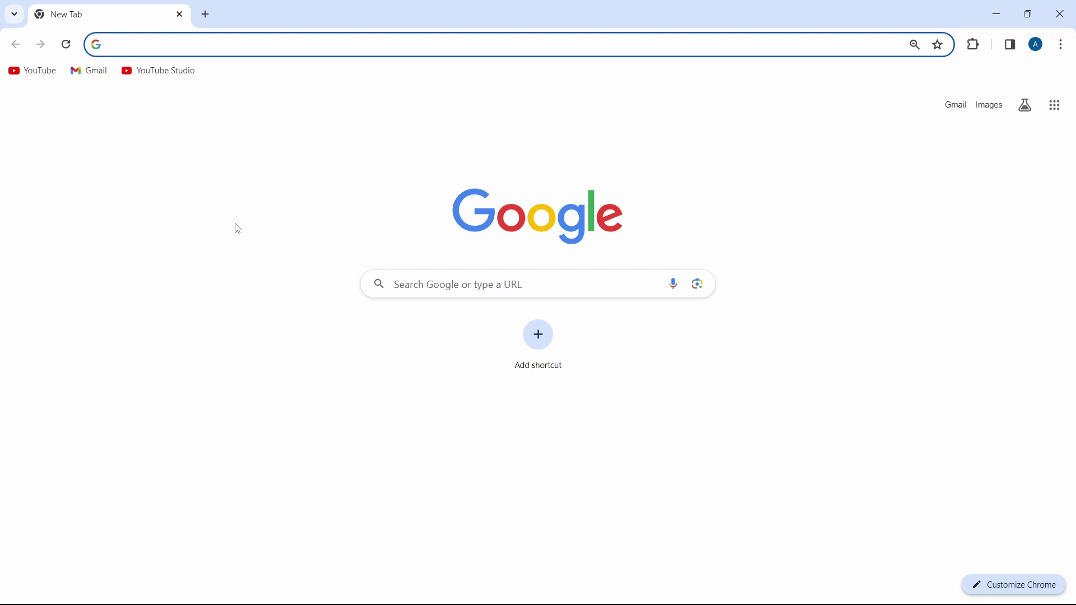
Search 'squarex', open the SquareX Chrome Web Store listing, and add the extension to Chrome
type("squarex")
key("Return")
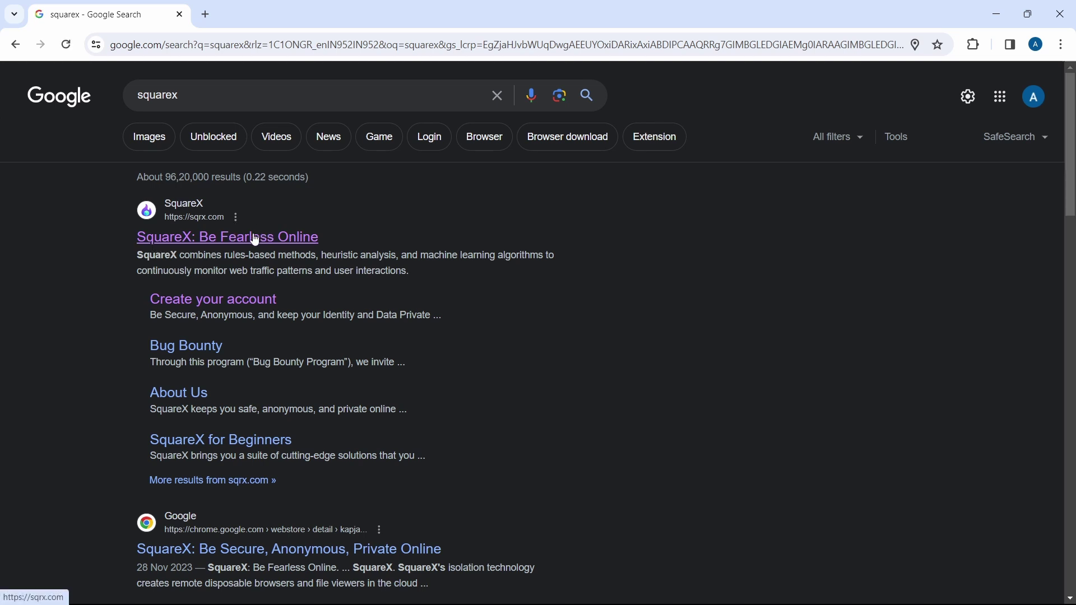
left_click(253, 237)
scroll(267, 268, "down", 5)
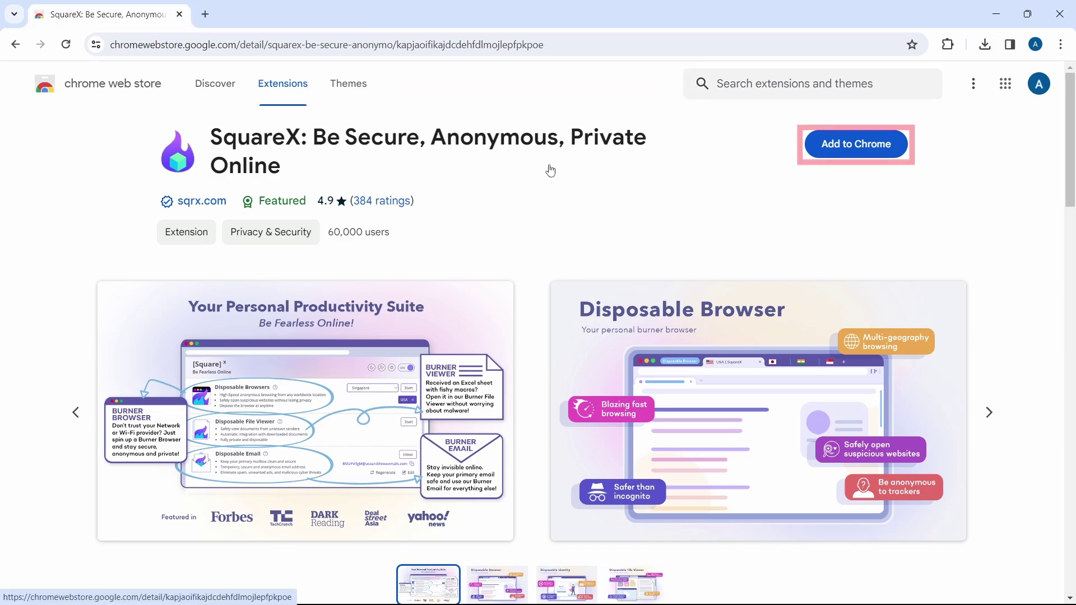
left_click(855, 156)
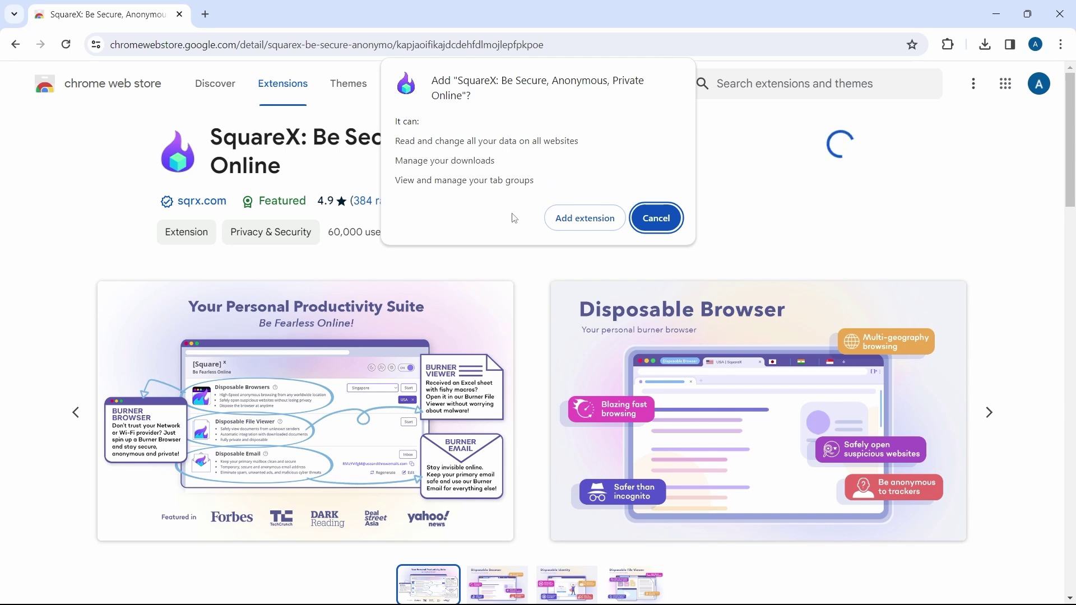
left_click(586, 222)
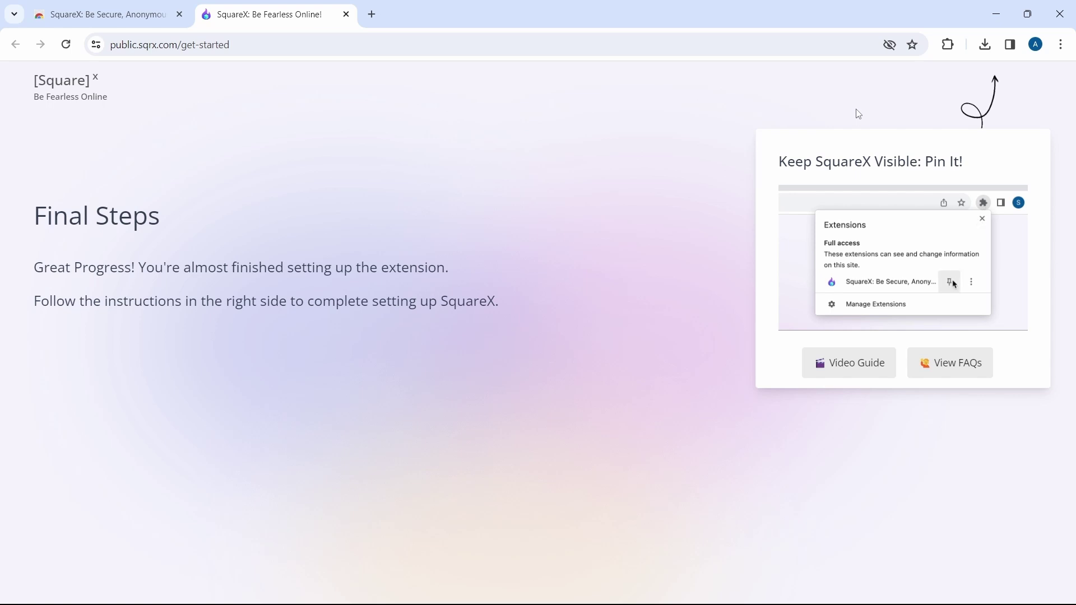
Pin SquareX from the Extensions menu so its flame icon shows on the toolbar
left_click(949, 46)
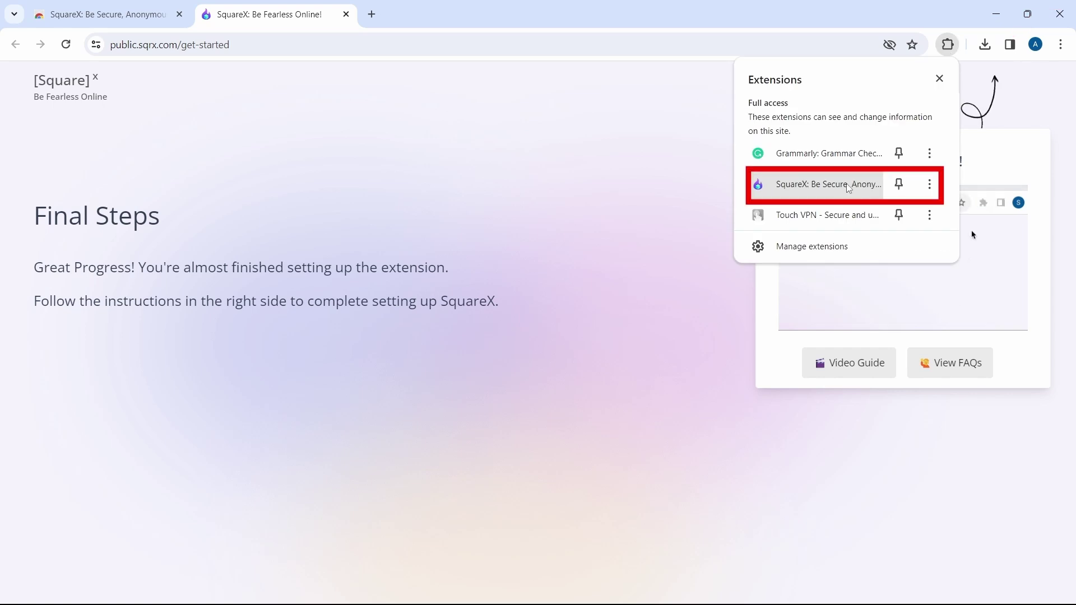
left_click(899, 184)
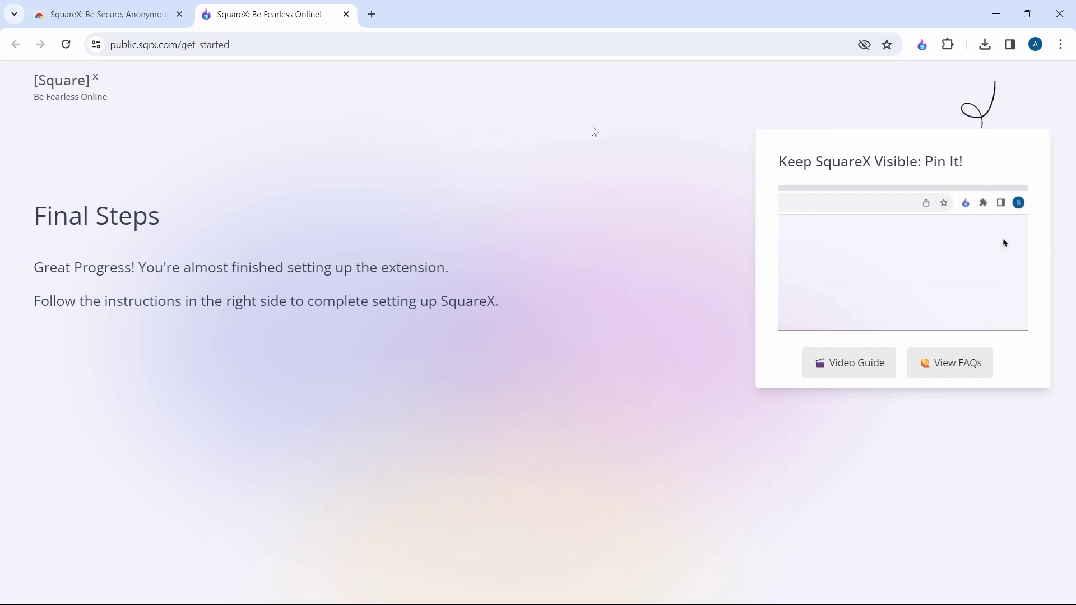
Create a SquareX account from the extension panel using Sign up with Google and the chosen account
left_click(922, 47)
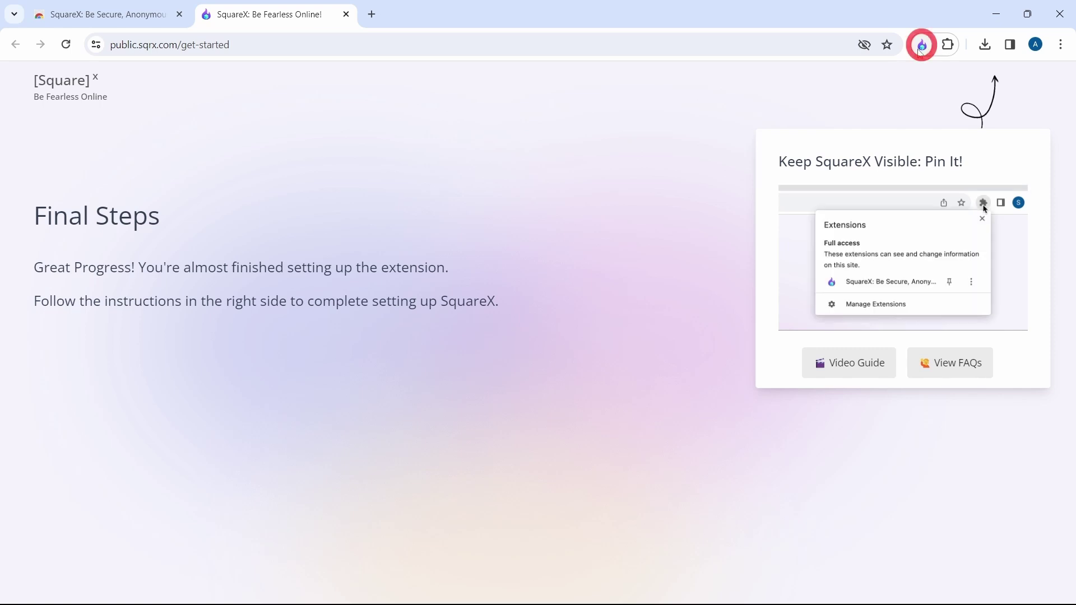
left_click(922, 55)
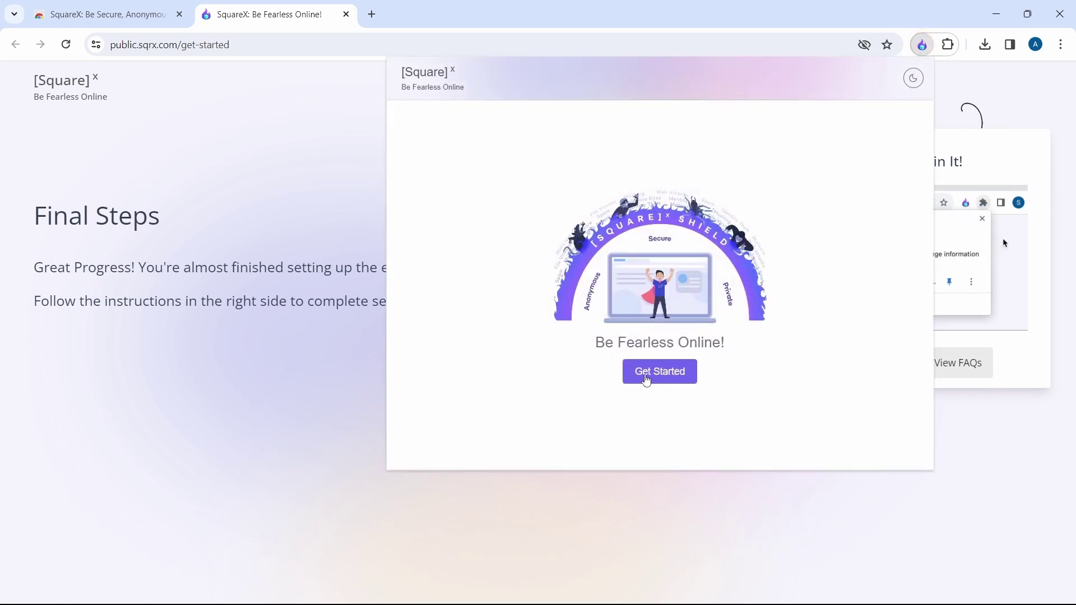
left_click(650, 376)
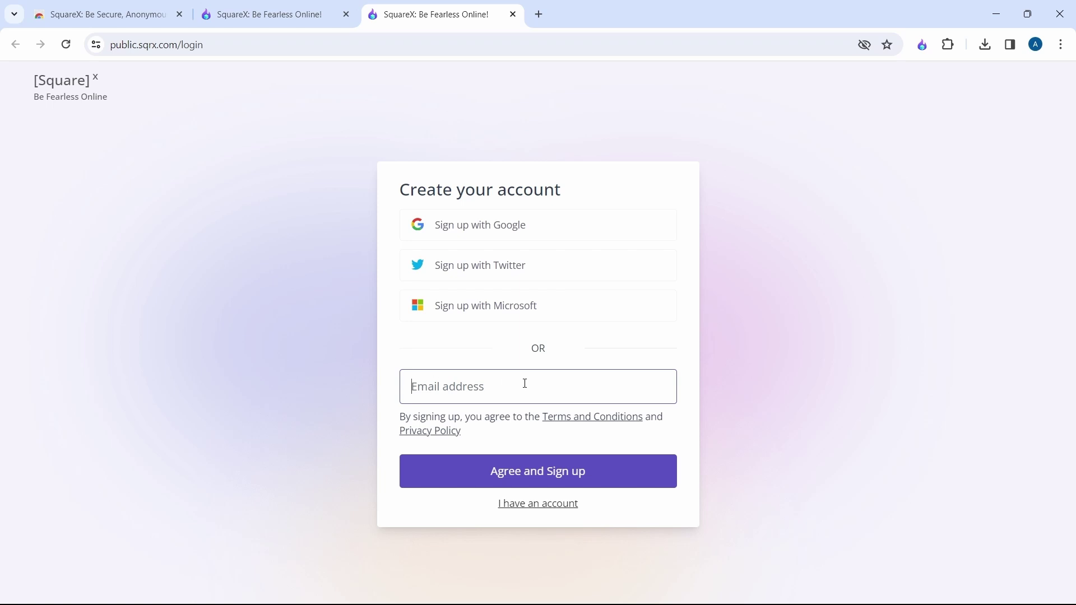
left_click(468, 231)
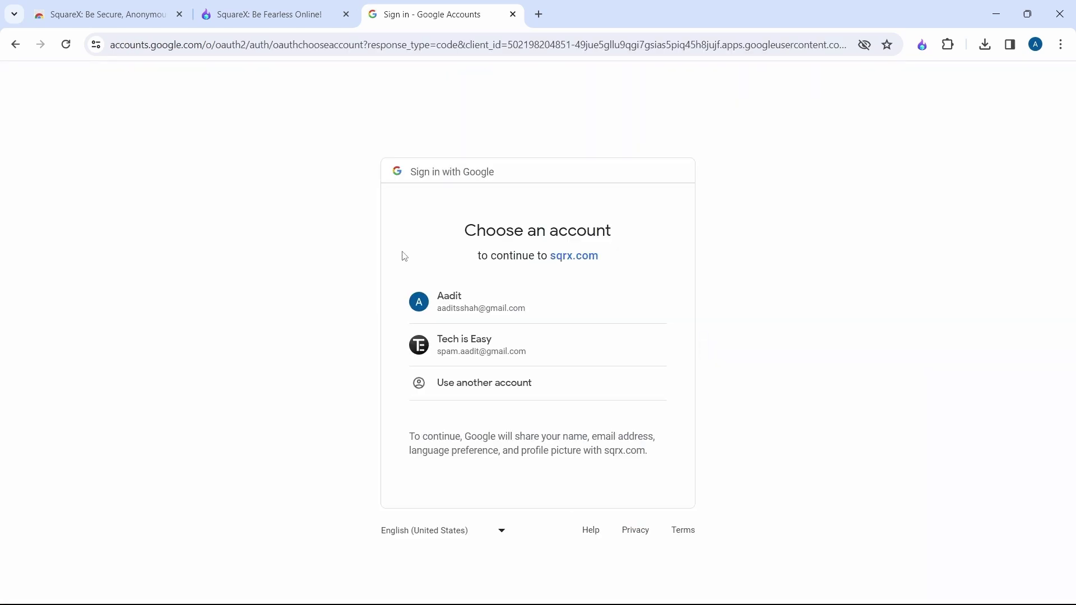
left_click(492, 299)
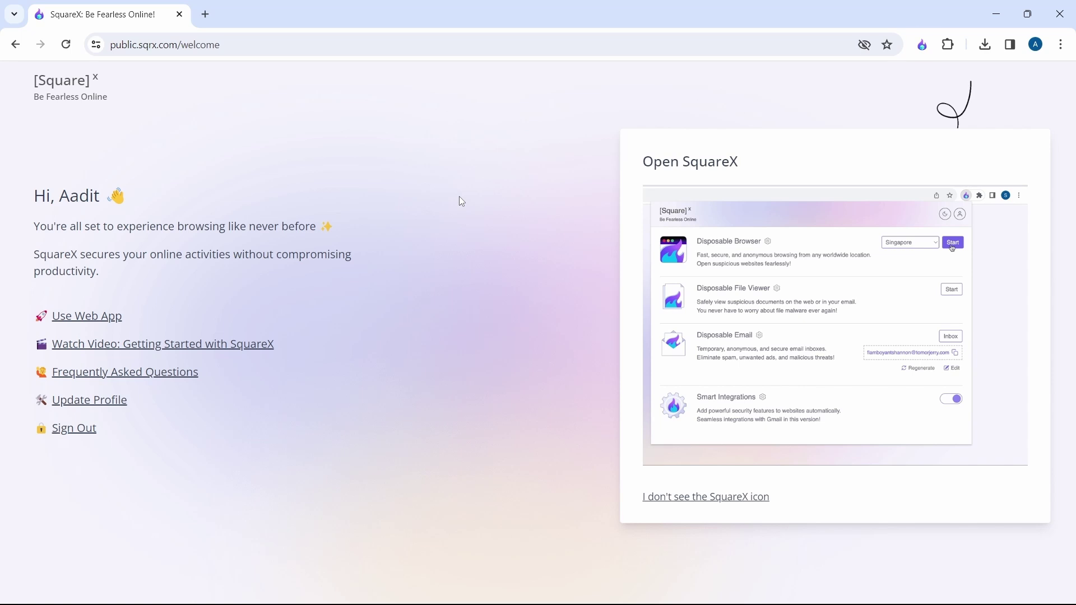
Change the Disposable Browser location from Singapore to US East in the SquareX panel
left_click(922, 45)
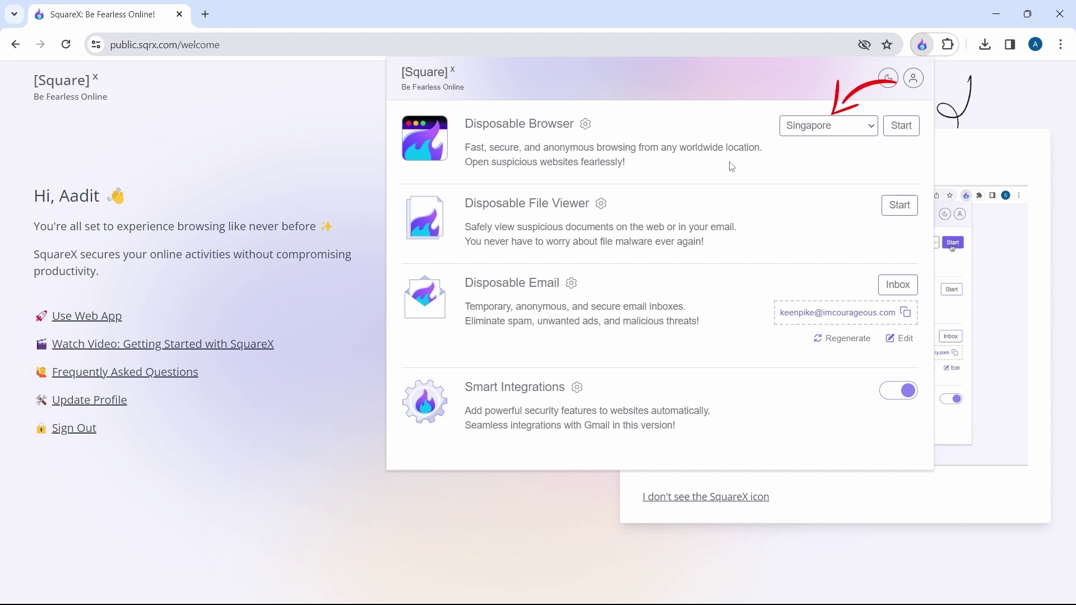
left_click(848, 134)
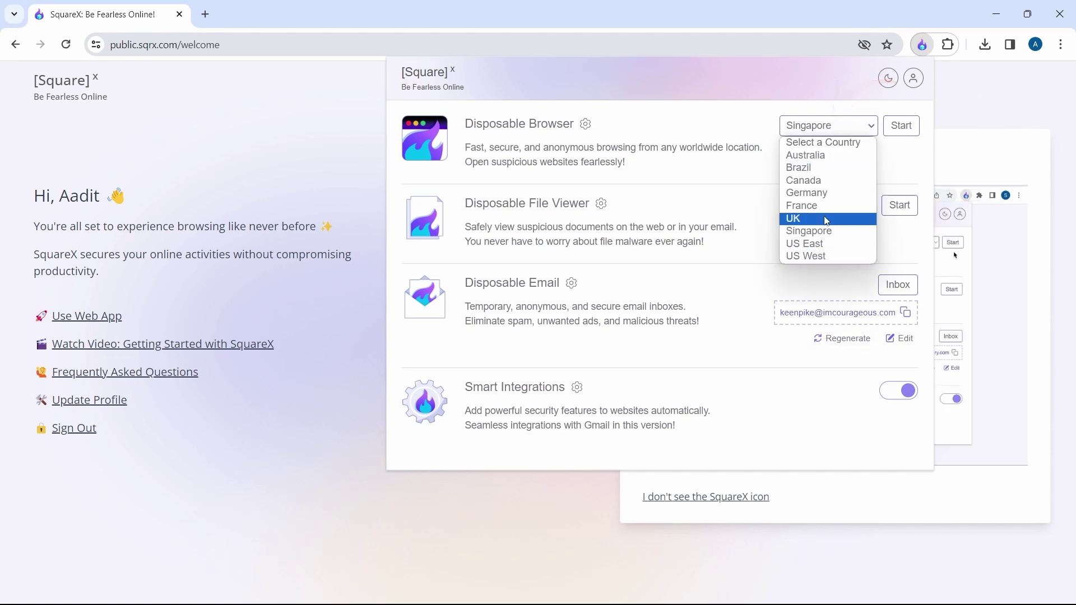
left_click(820, 244)
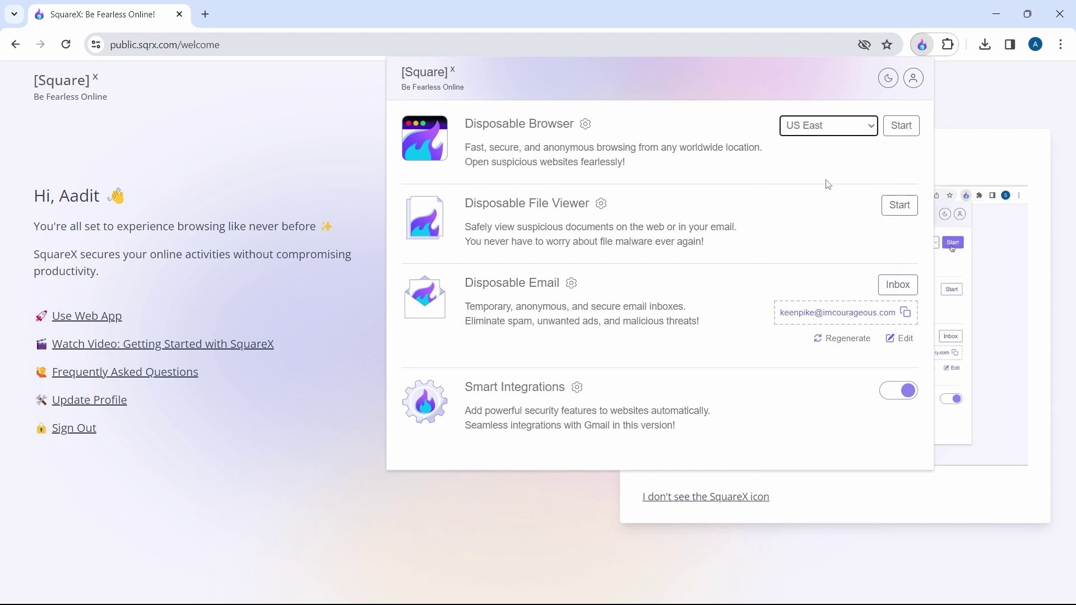
Launch a US East disposable browser, search 'weather now', dismiss the location prompt, and view session details
left_click(902, 128)
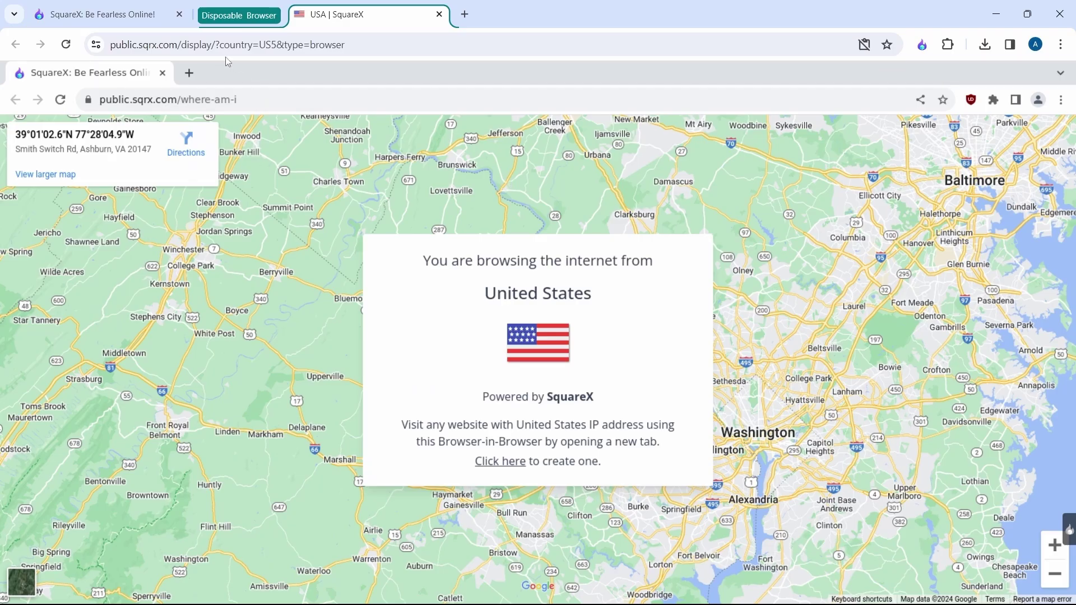
left_click(189, 77)
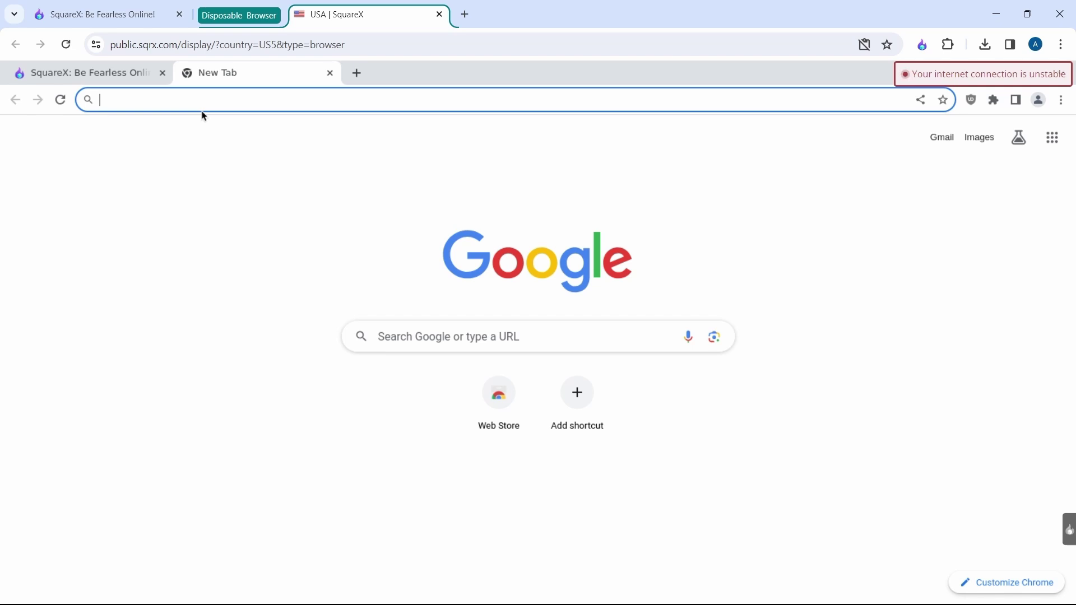
type("weather now")
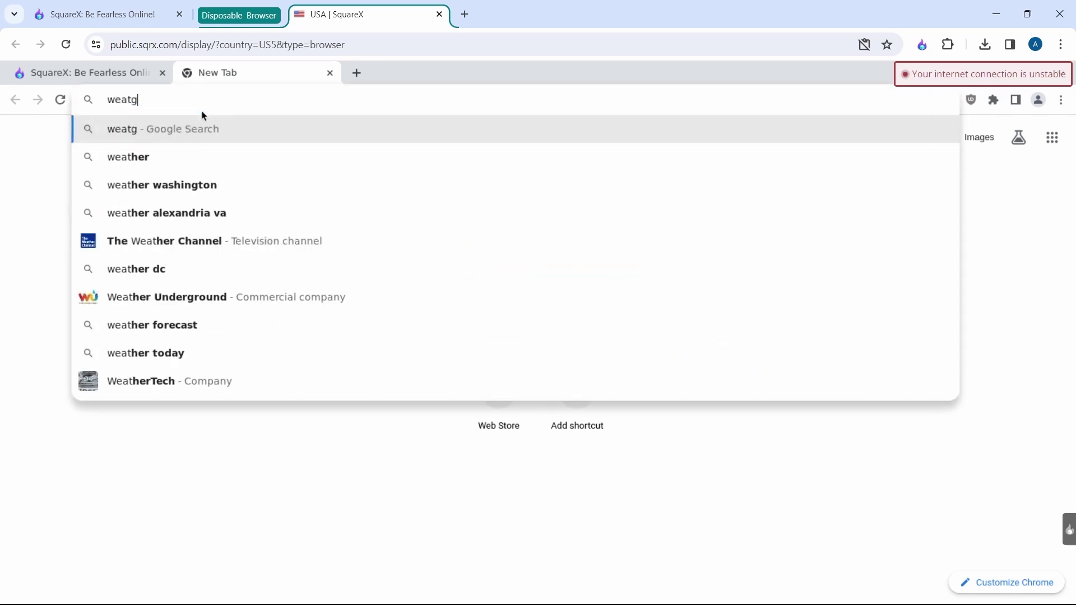
key("Return")
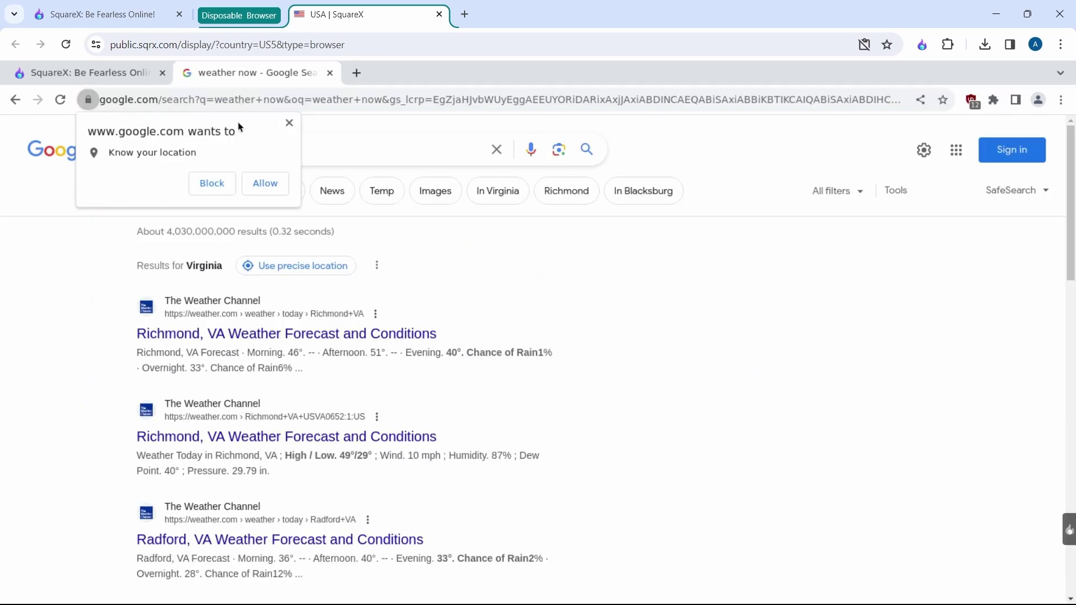
left_click(289, 123)
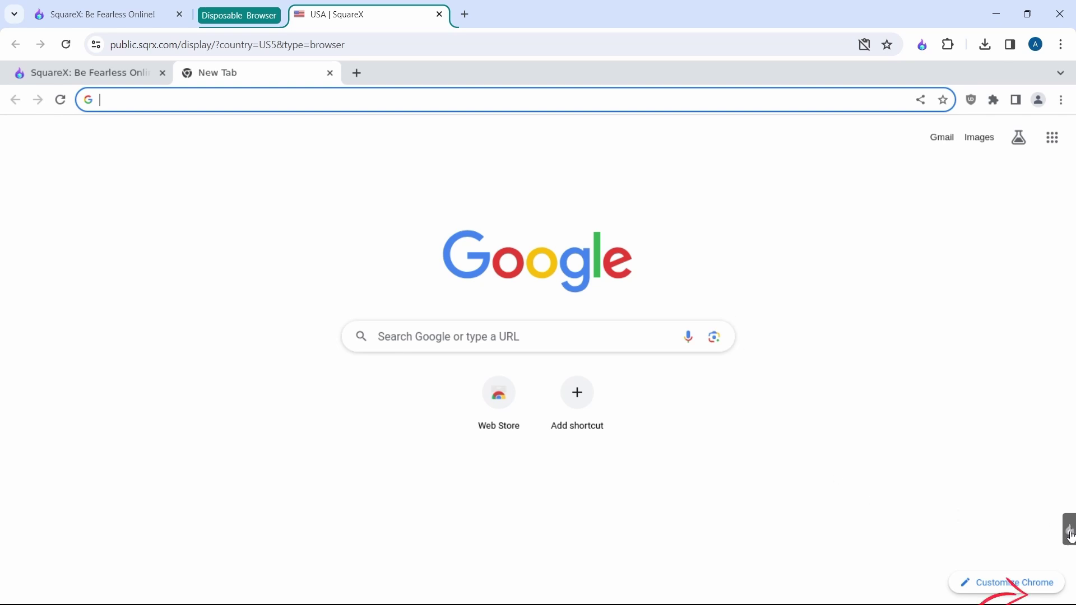
left_click(1071, 533)
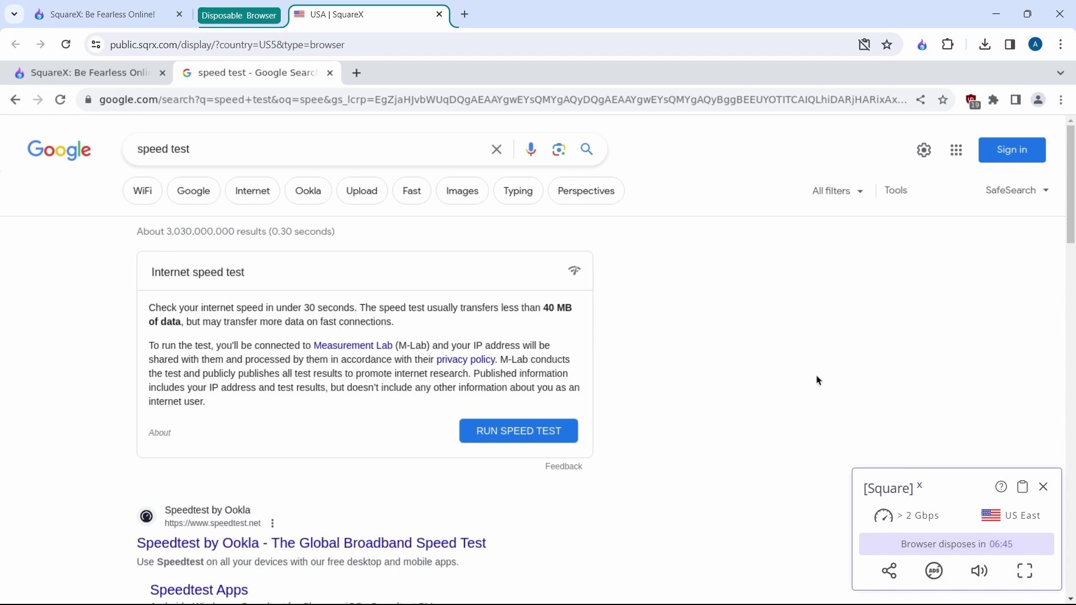
End the US East disposable browser session in the SquareX panel and close the Session Disposed tab
left_click(922, 46)
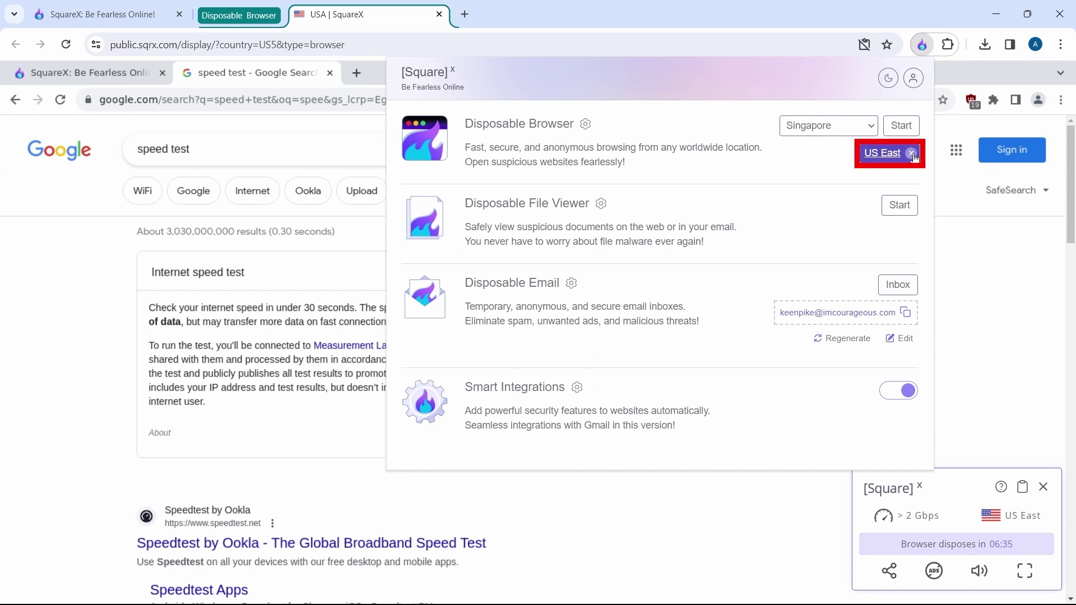
left_click(912, 155)
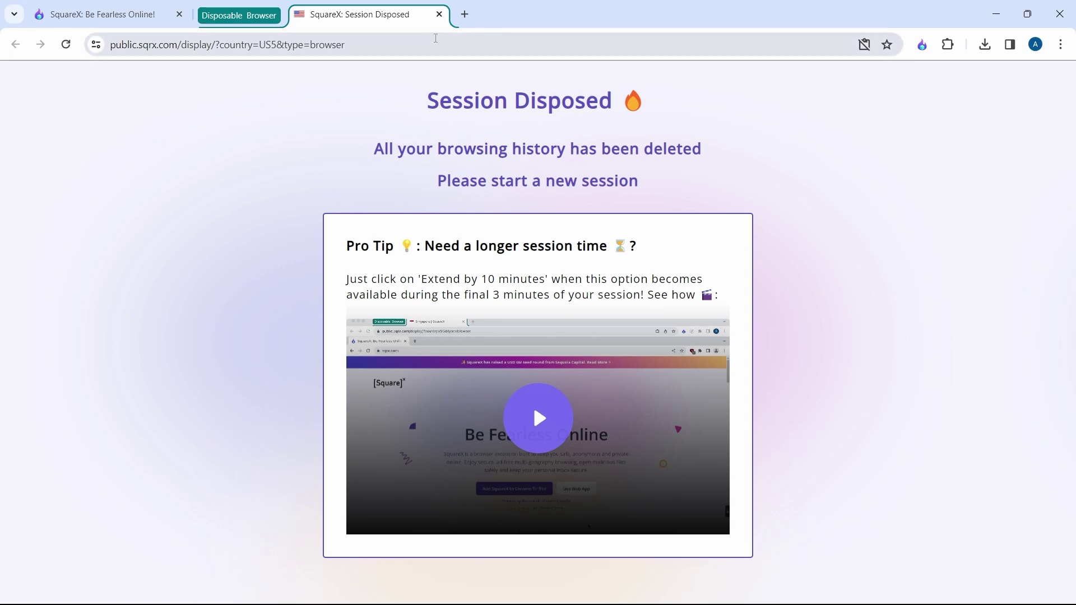
left_click(440, 15)
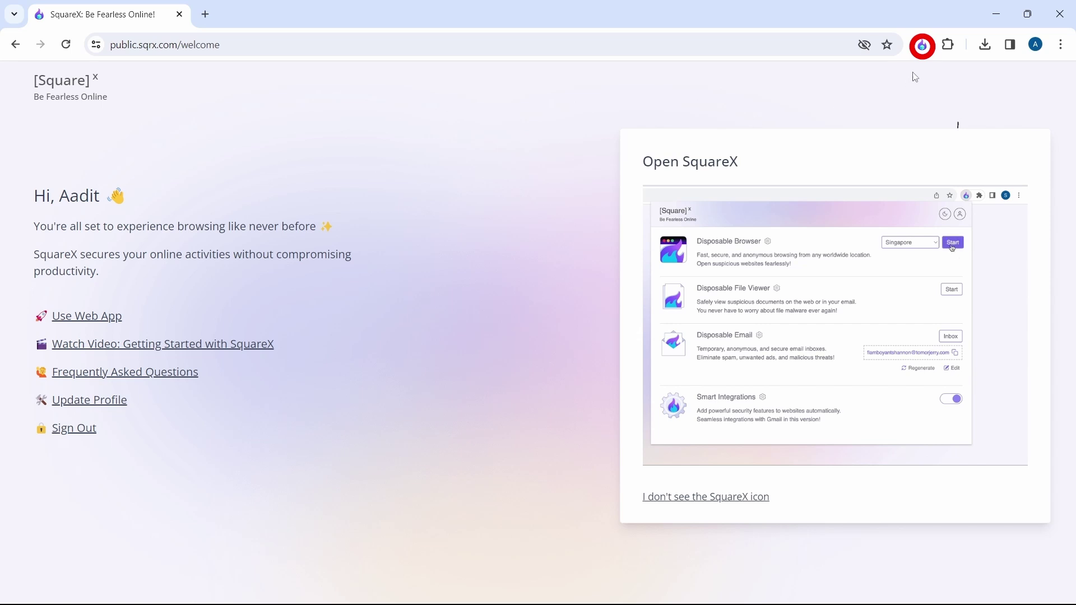
Start a SquareX Disposable File Viewer and open Save_Responses_As_PDF.png in it
left_click(924, 48)
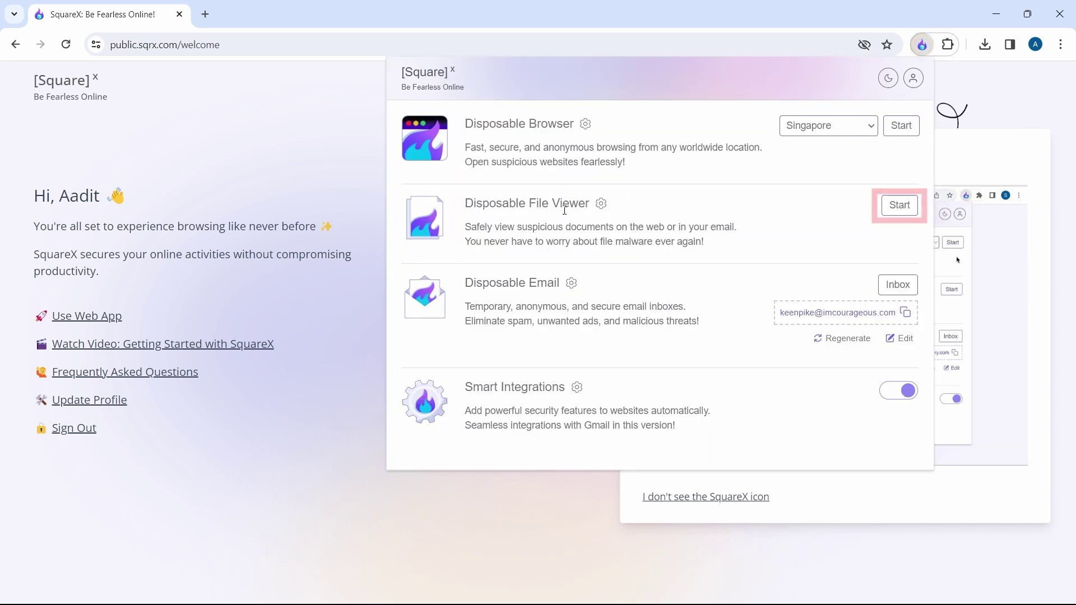
left_click(897, 212)
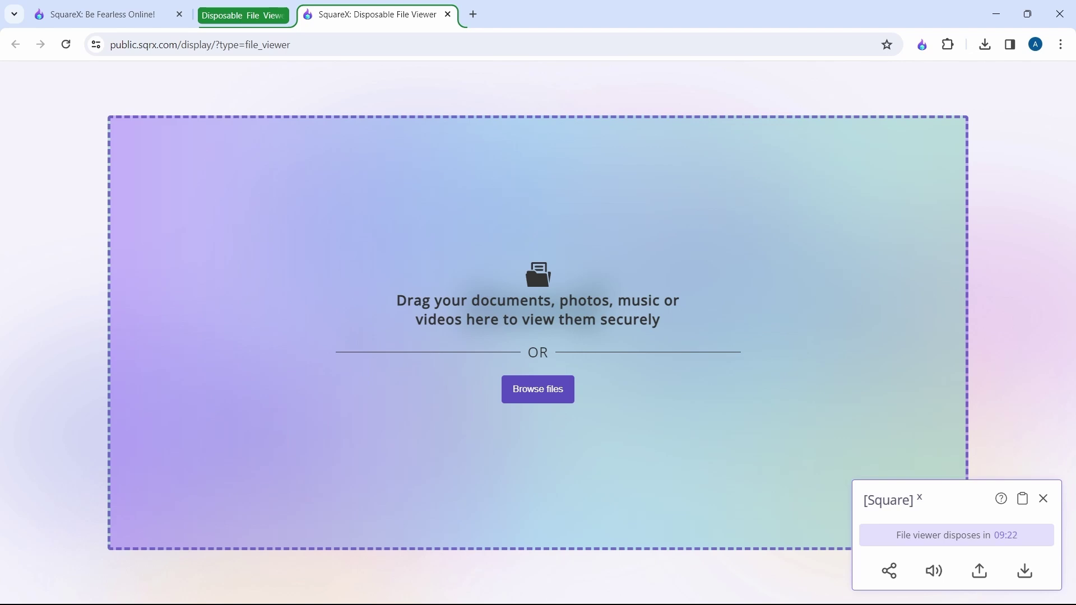
left_click(538, 404)
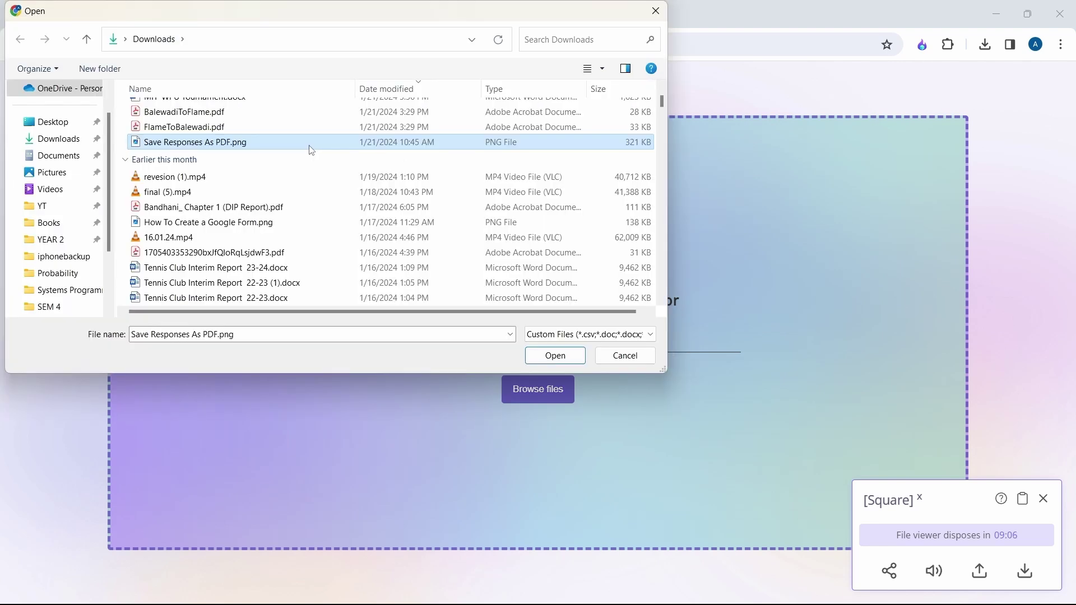
left_click(546, 357)
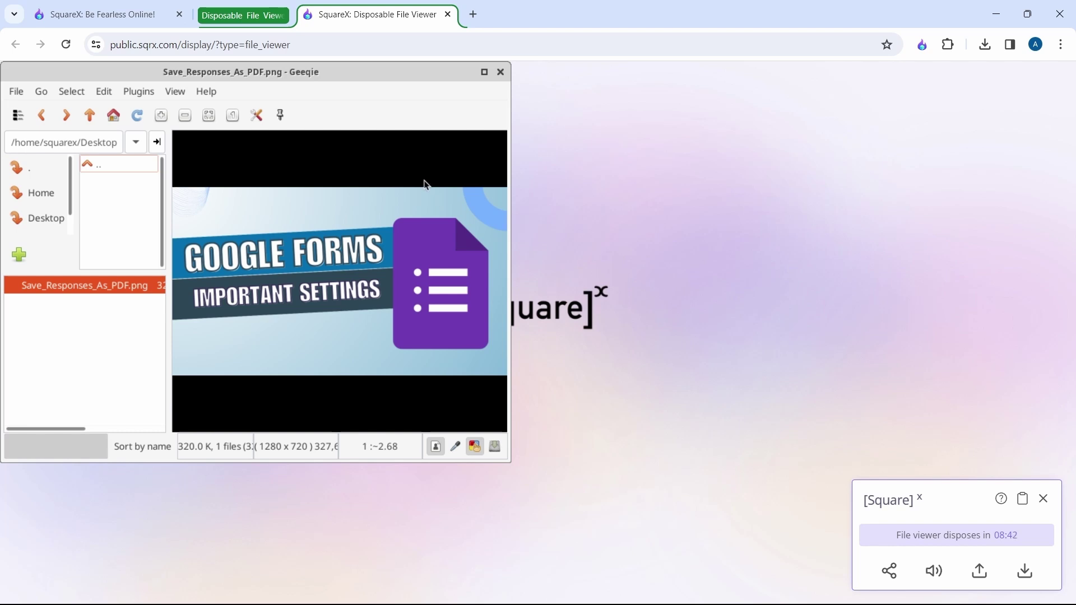
Close the Geeqie image viewer and bring up the Open In SquareX menu for 'A Simple PDF File'
left_click(502, 76)
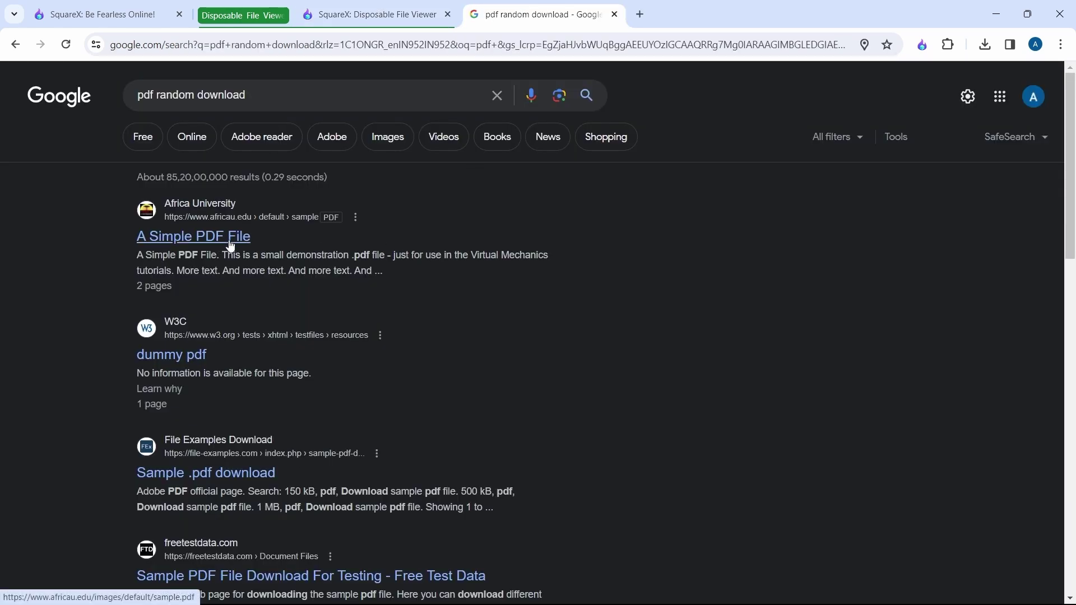
right_click(197, 236)
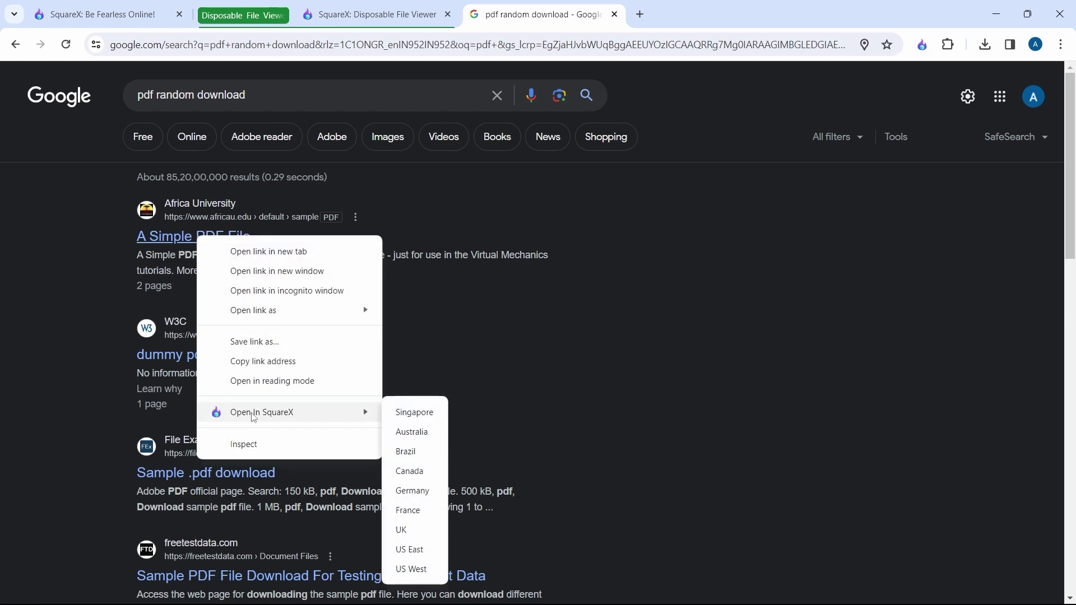
mouse_move(236, 415)
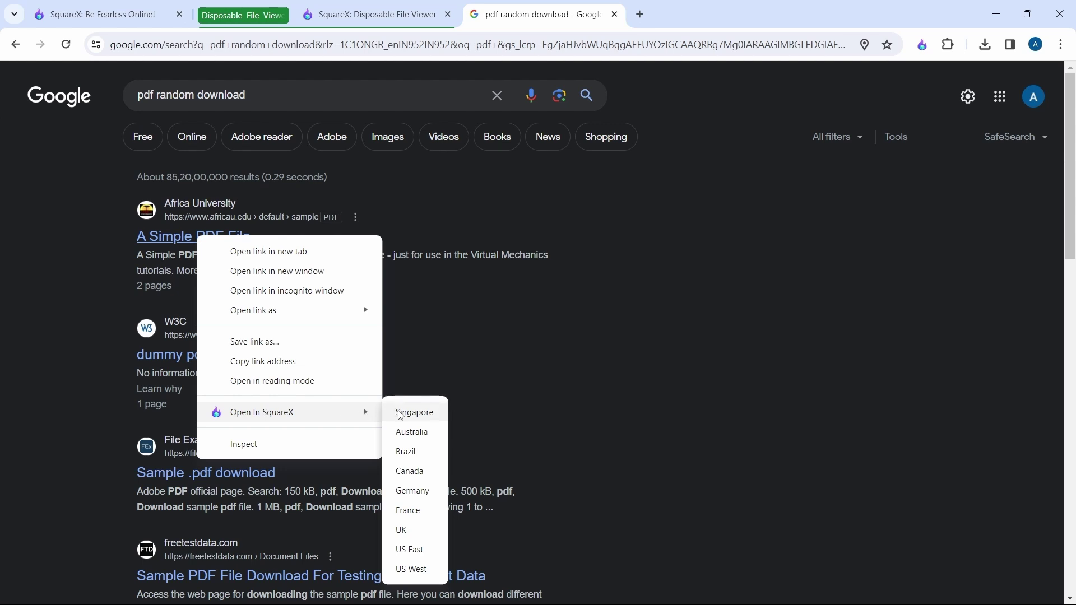
Open the PDF in SquareX through Singapore and scroll sample.pdf to page 2 and back
left_click(419, 412)
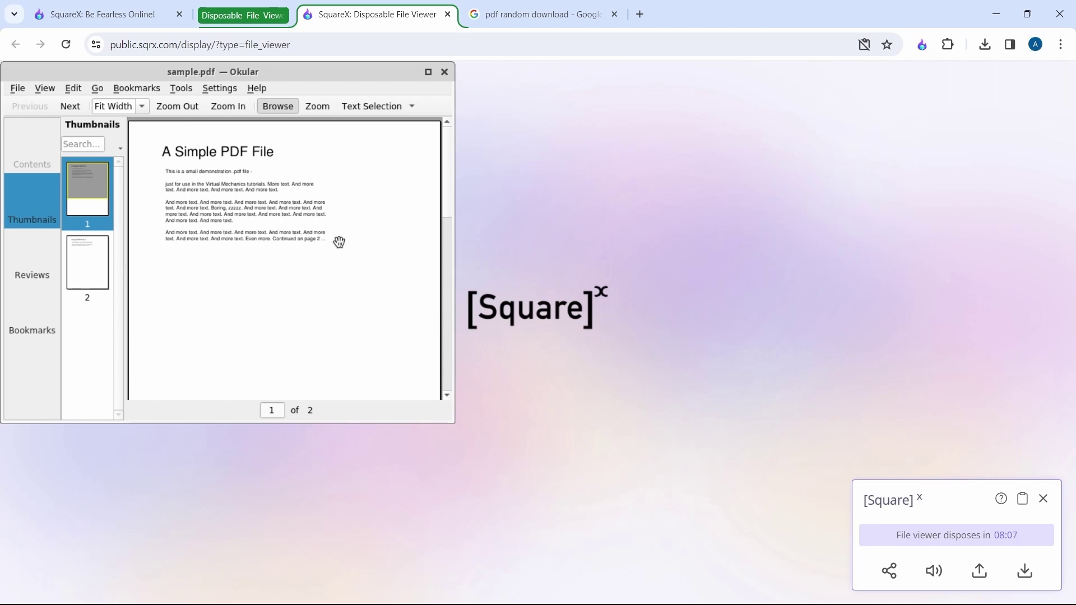
scroll(339, 242, "down", 2)
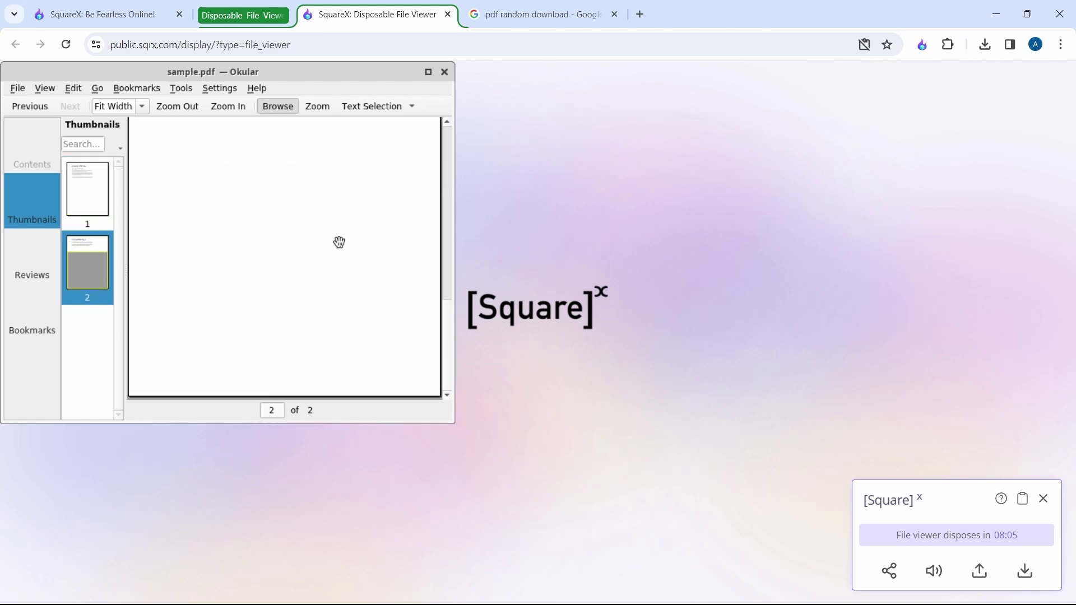
scroll(339, 242, "up", 2)
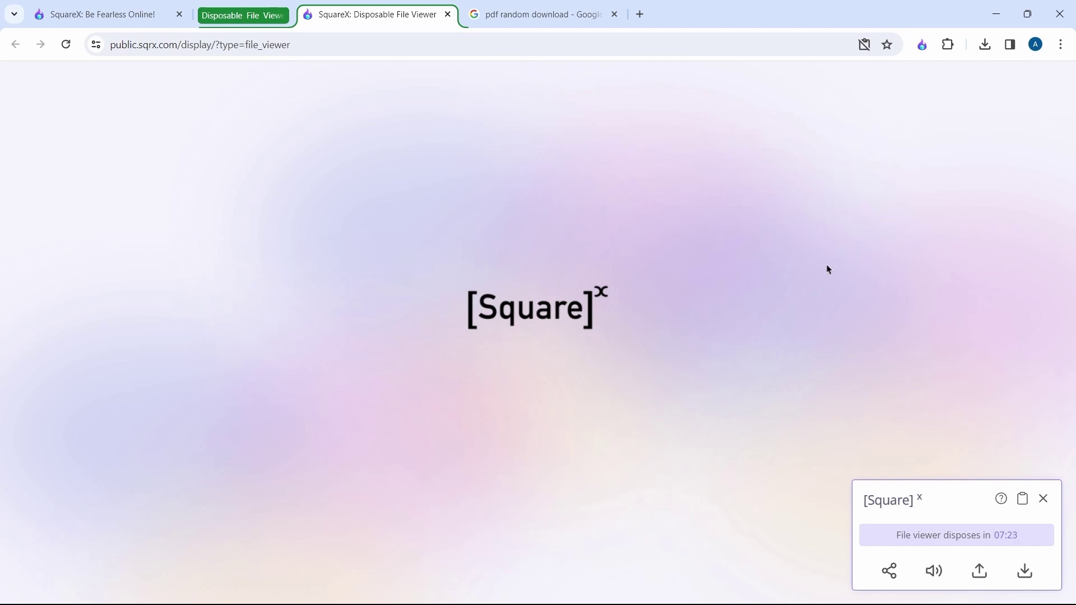
Dispose of the Disposable File Viewer session from the SquareX panel and close the Session Disposed tab
left_click(922, 46)
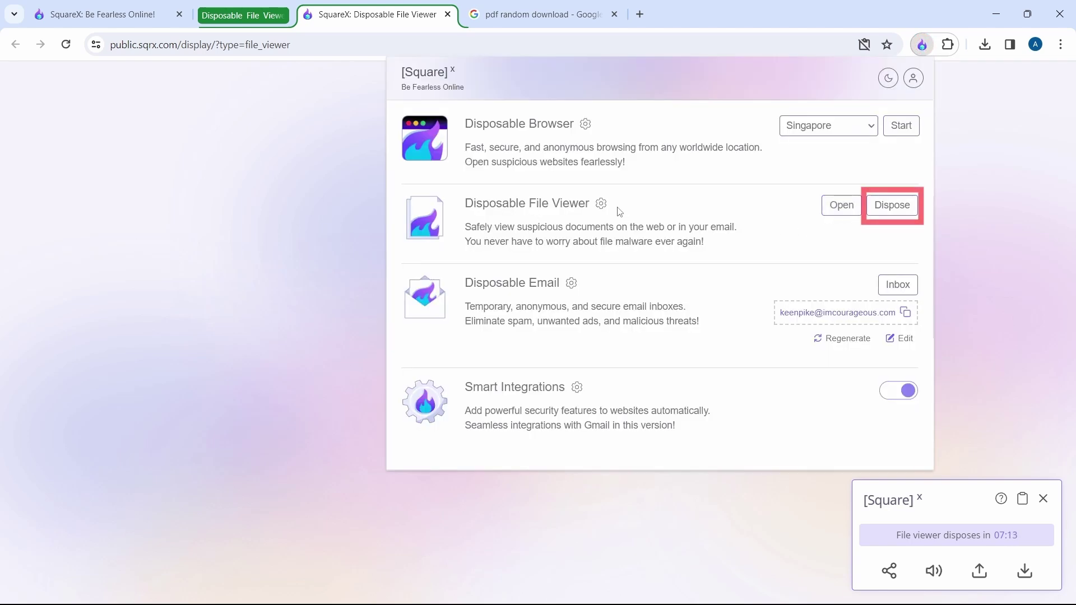
left_click(892, 206)
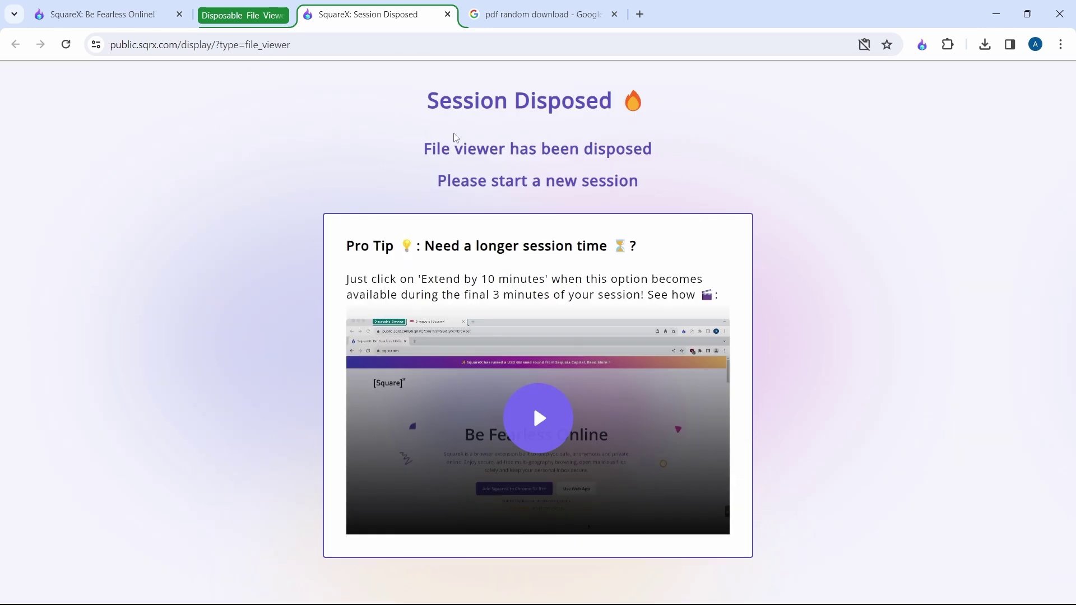
left_click(450, 18)
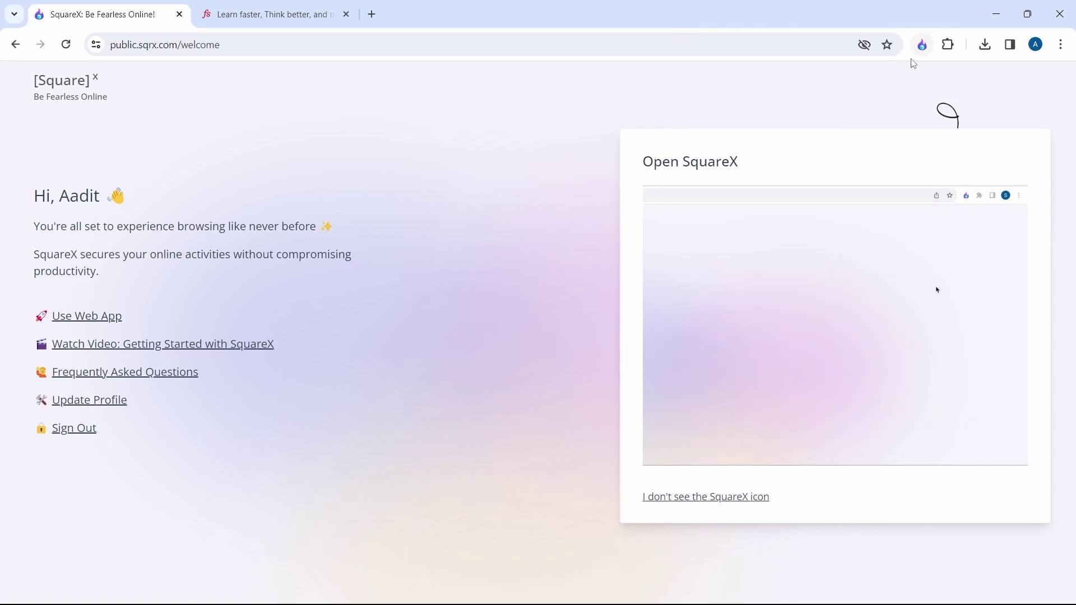
Regenerate the SquareX Disposable Email address and copy the new address to the clipboard
left_click(924, 46)
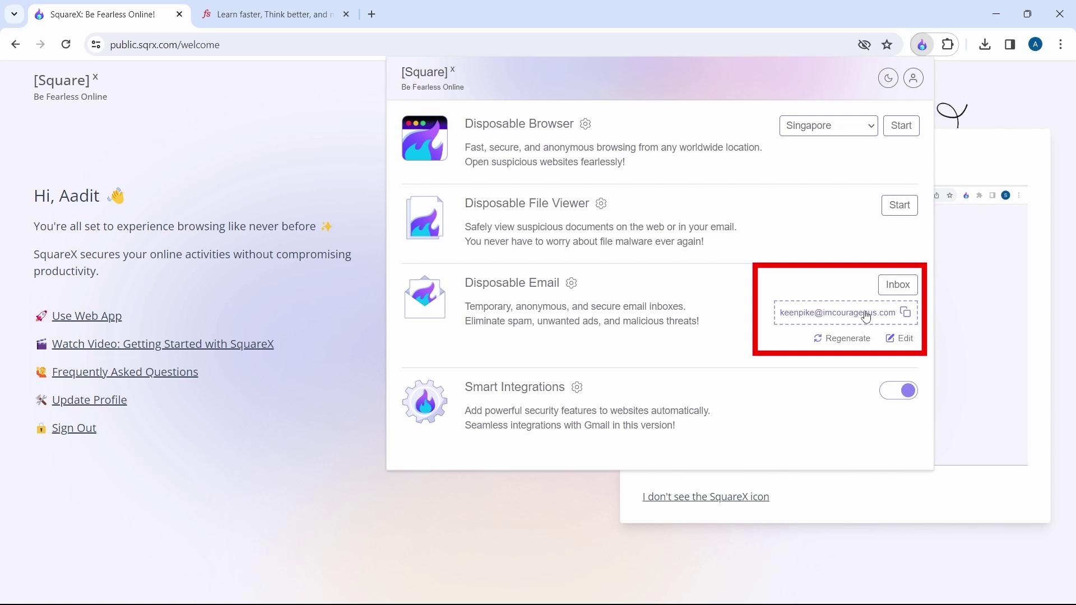
left_click(822, 347)
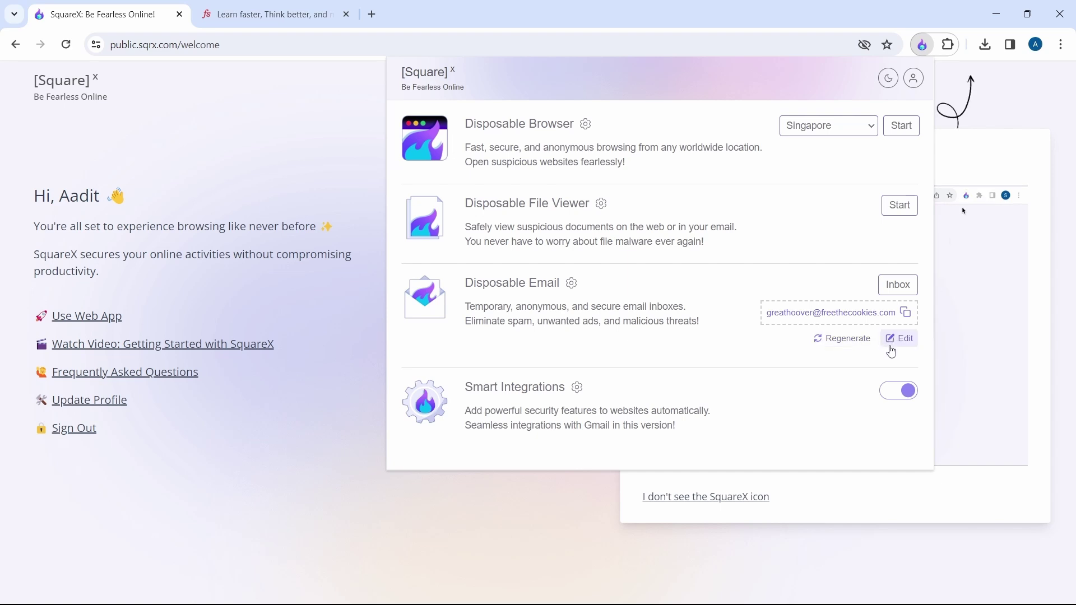
left_click(899, 343)
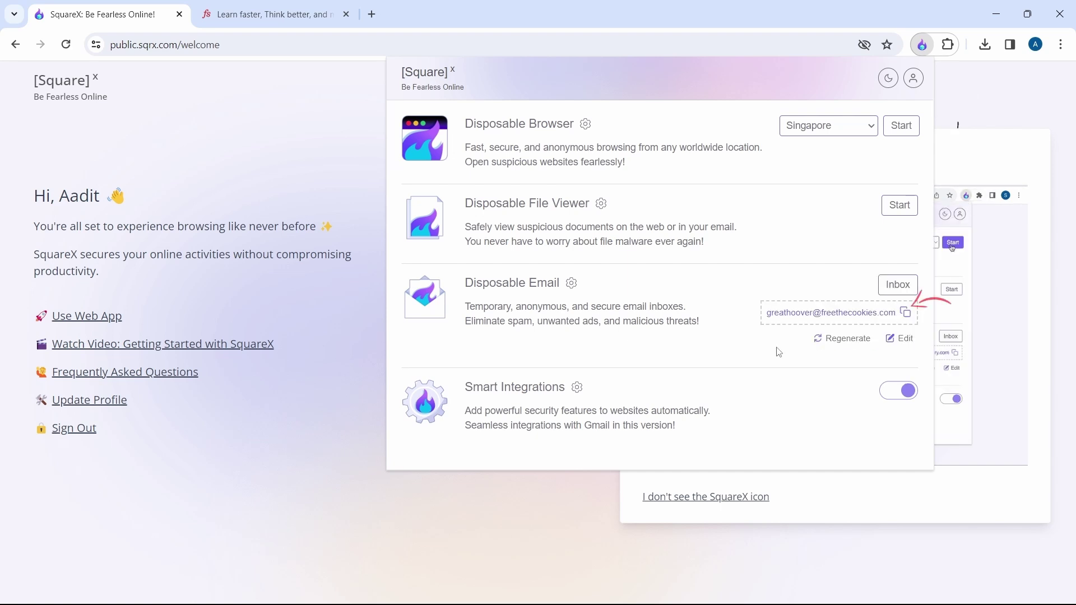
left_click(906, 317)
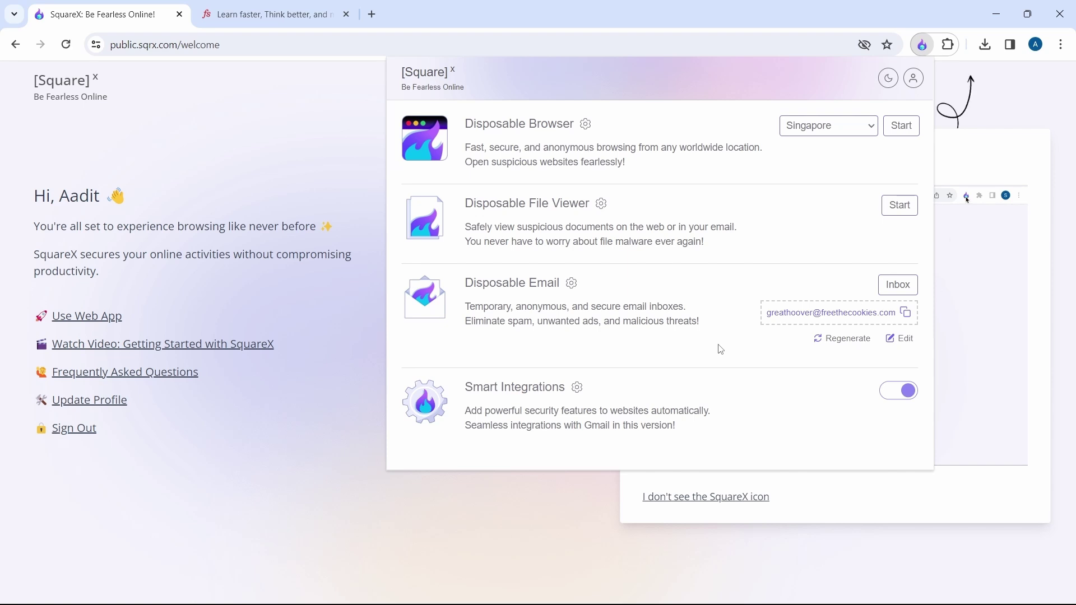
On fs.blog, paste the disposable address into 'Your best email' and subscribe to Brain Food
key("ctrl+Tab")
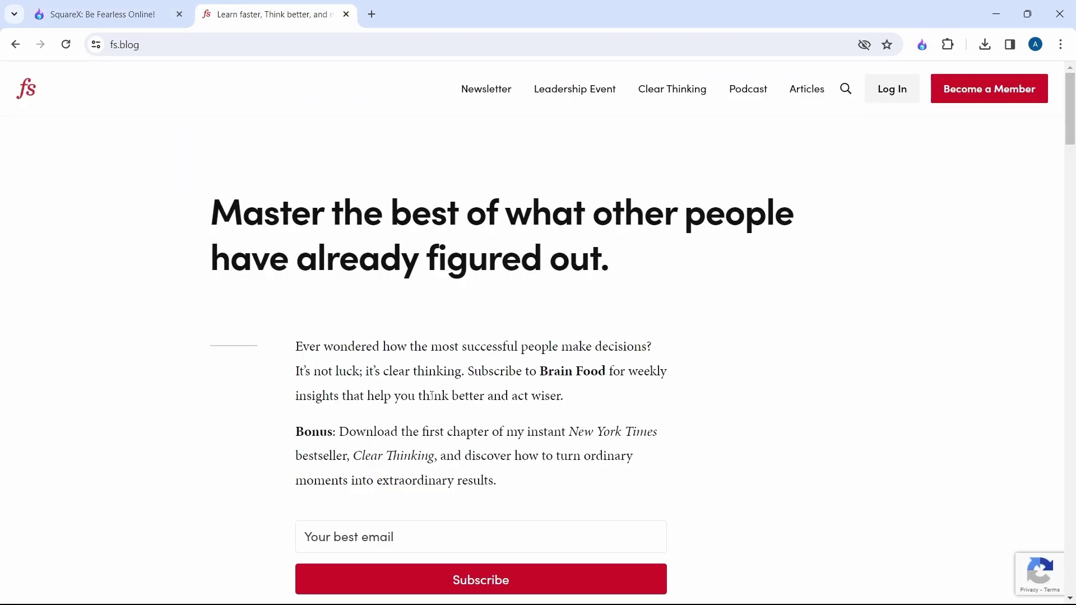
left_click(391, 537)
key("ctrl+v")
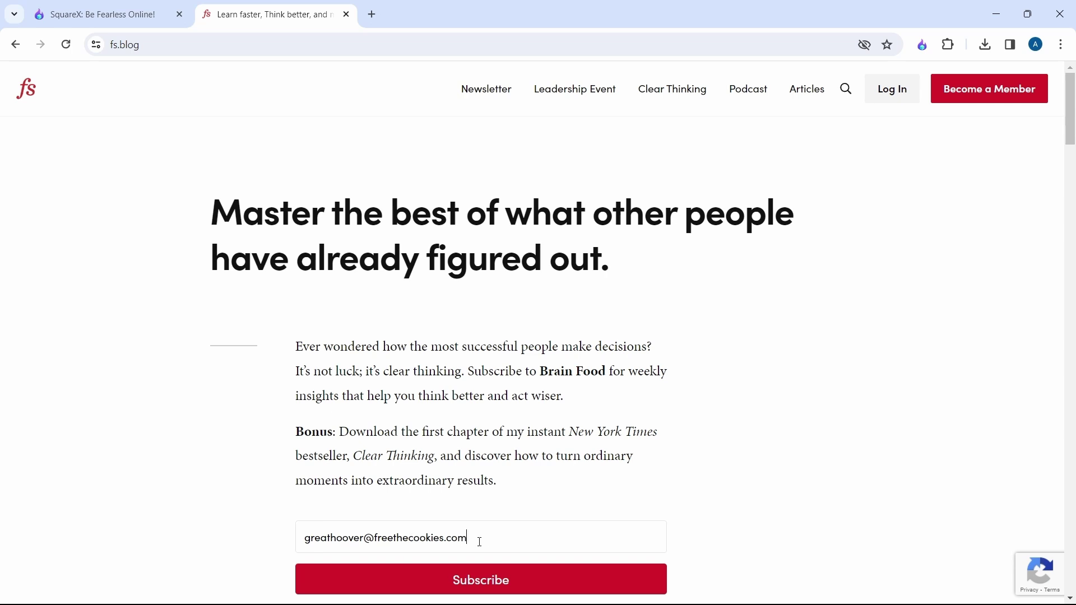
left_click(490, 585)
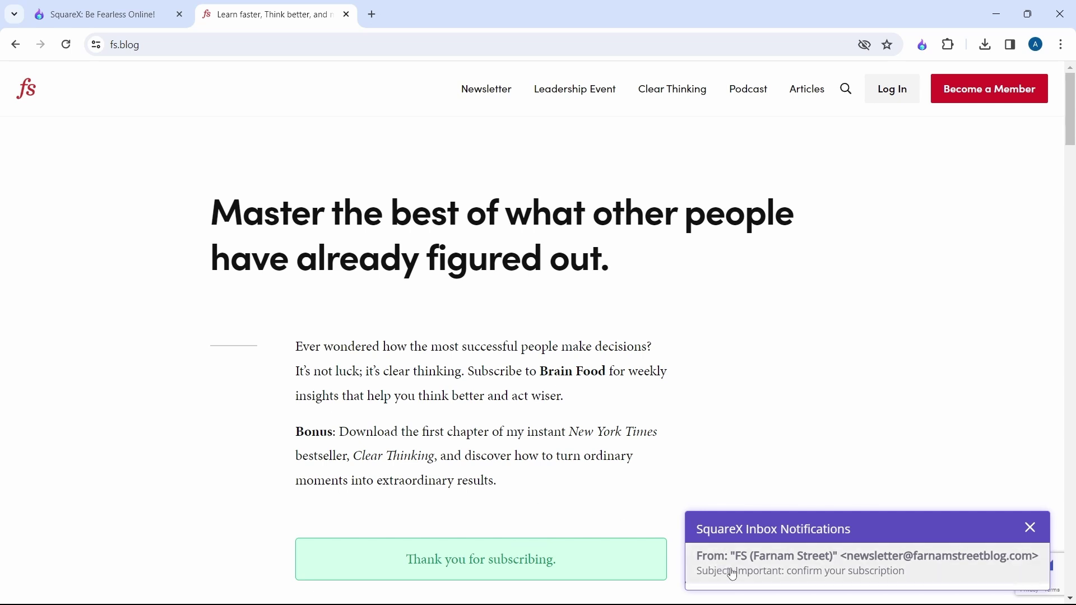
Open the arriving confirmation email from the SquareX inbox notification and read it
left_click(699, 570)
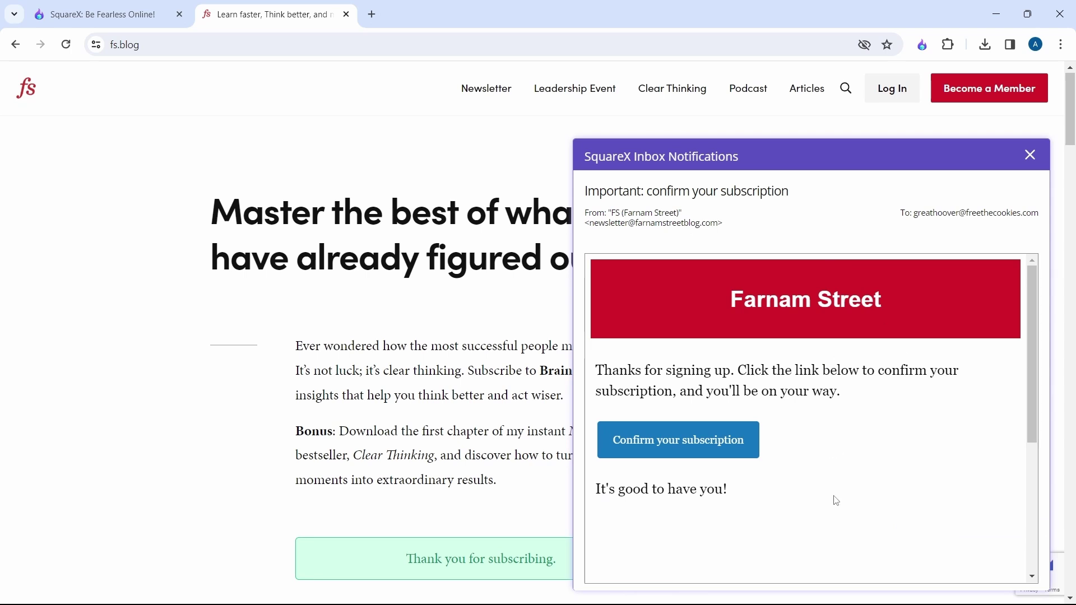
scroll(833, 500, "down", 5)
scroll(833, 499, "up", 5)
scroll(736, 367, "up", 7)
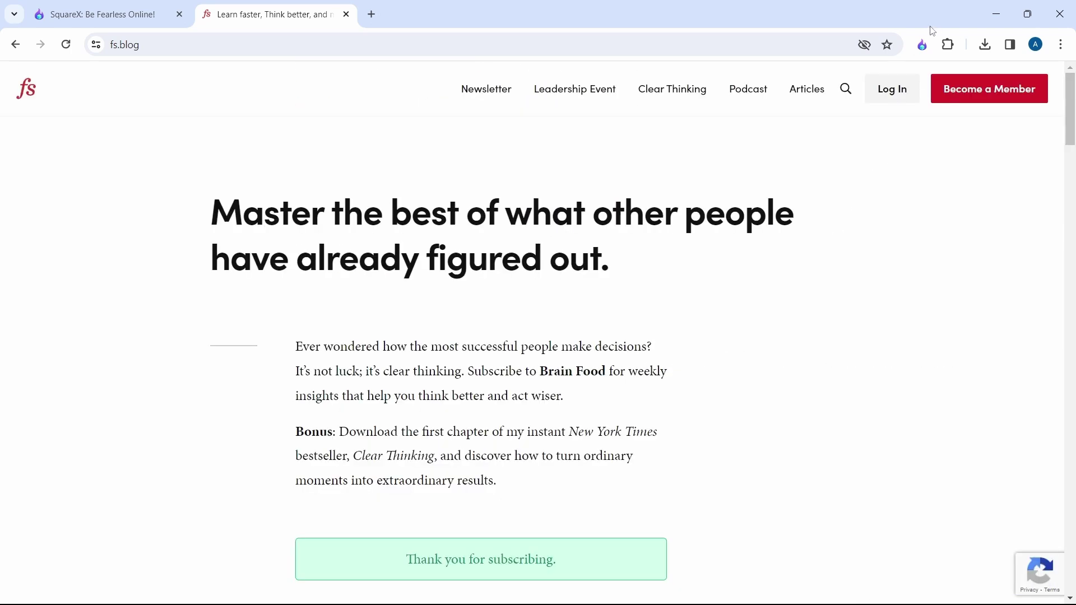
View the Farnam Street confirmation in the SquareX disposable inbox, then close the fs.blog tab
left_click(922, 44)
left_click(922, 44)
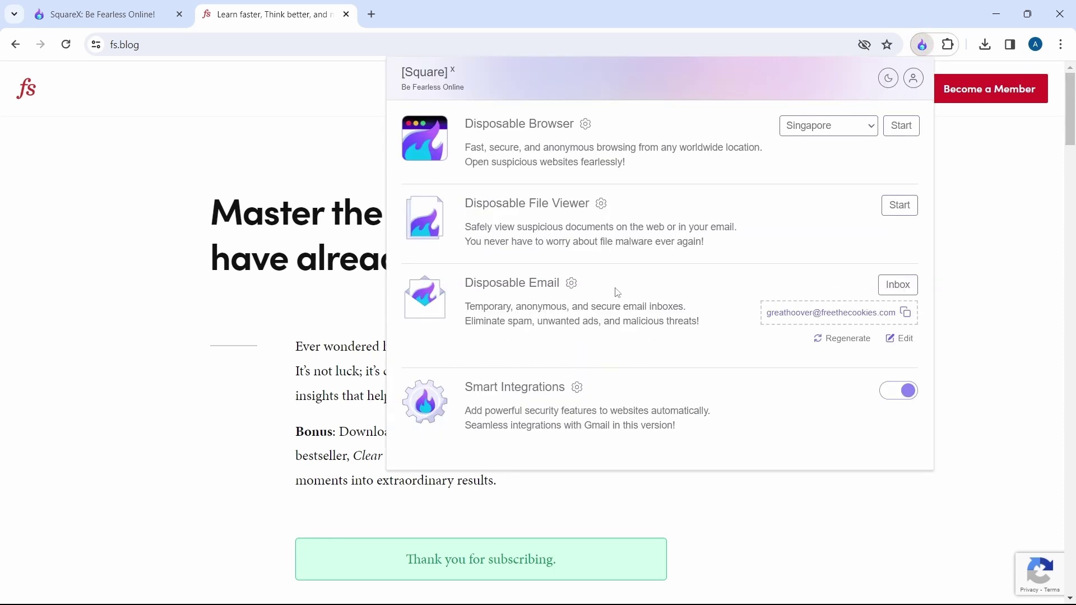
left_click(897, 287)
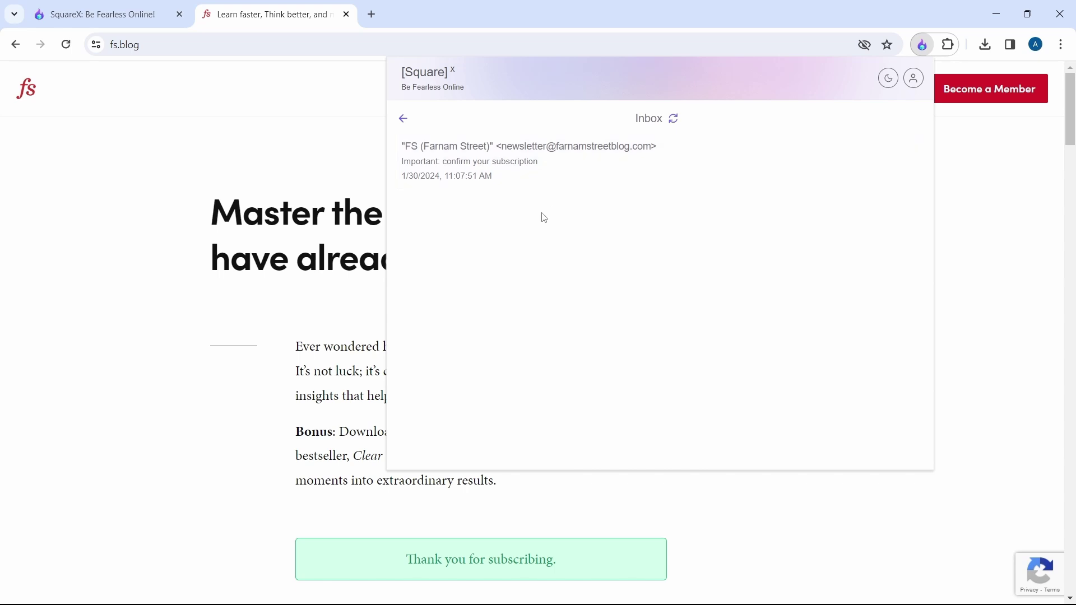
key("ctrl+w")
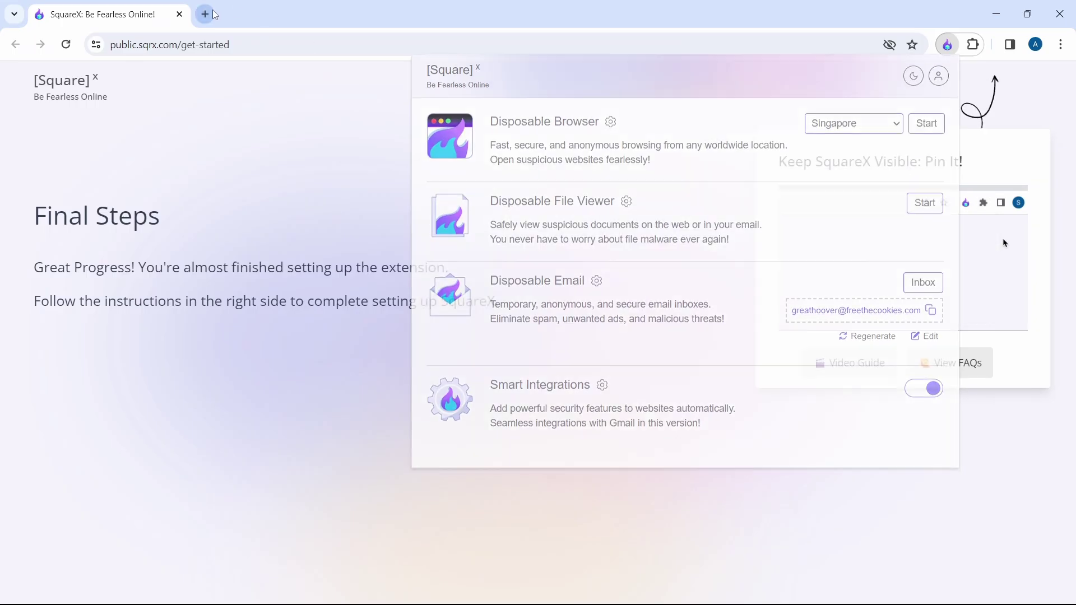
Load Gmail in a new tab and bring up the context menu for the Chess.com tour email
left_click(205, 14)
type("gmail")
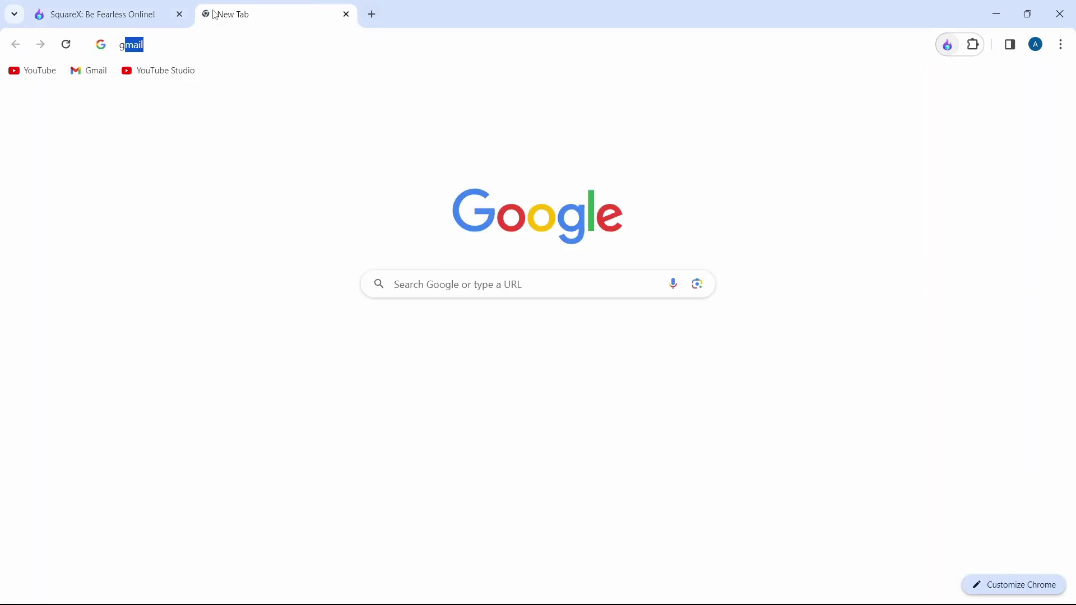
key("Return")
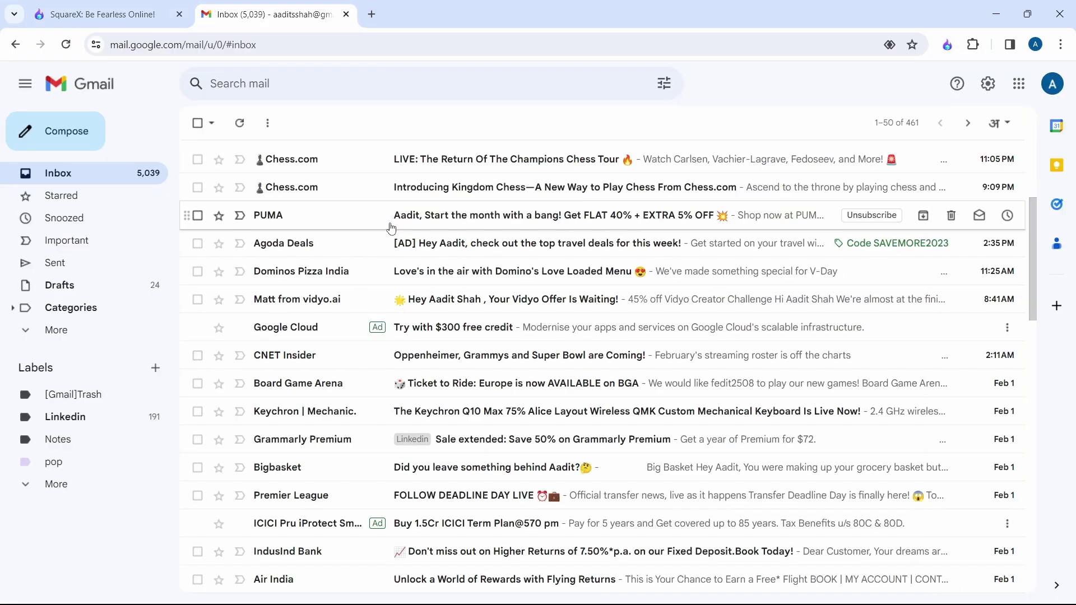
right_click(361, 167)
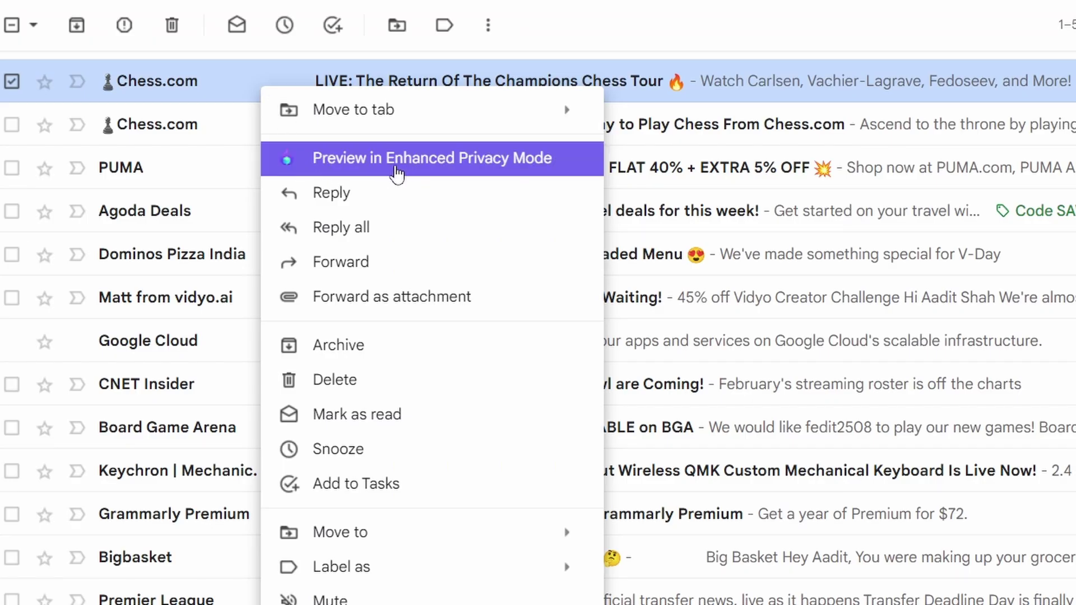
Open the Chess.com tour email in SquareX's Enhanced Privacy Mode preview and look through it
left_click(416, 163)
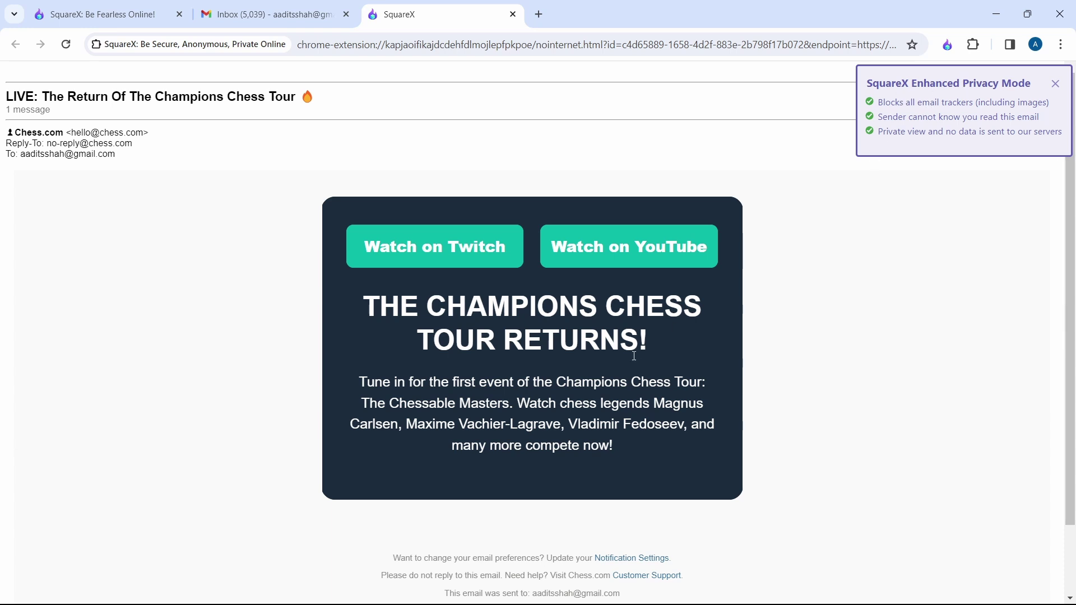
scroll(634, 356, "down", 2)
scroll(634, 356, "up", 2)
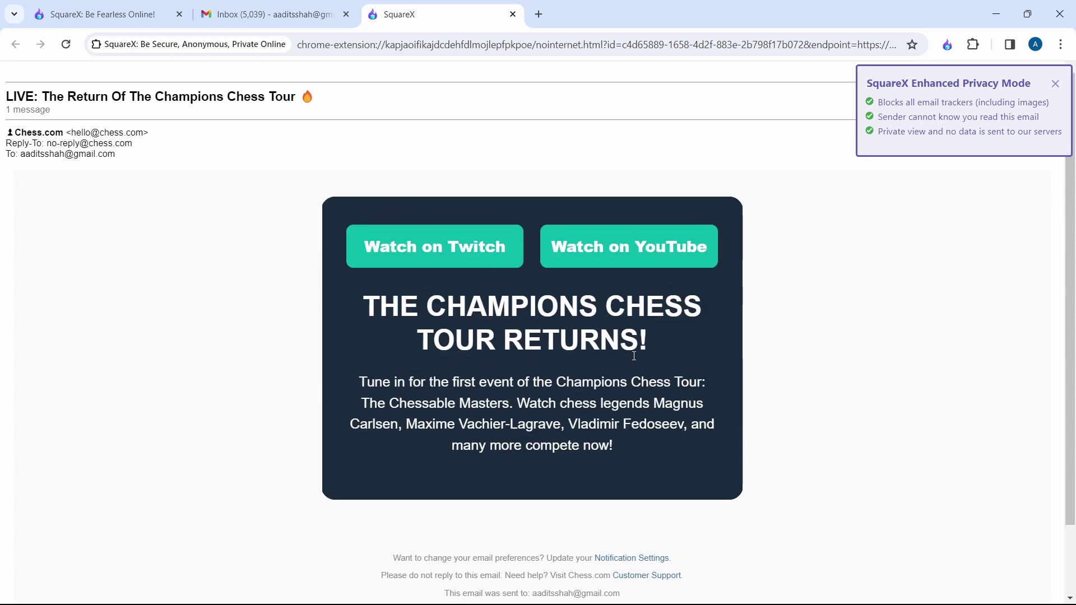